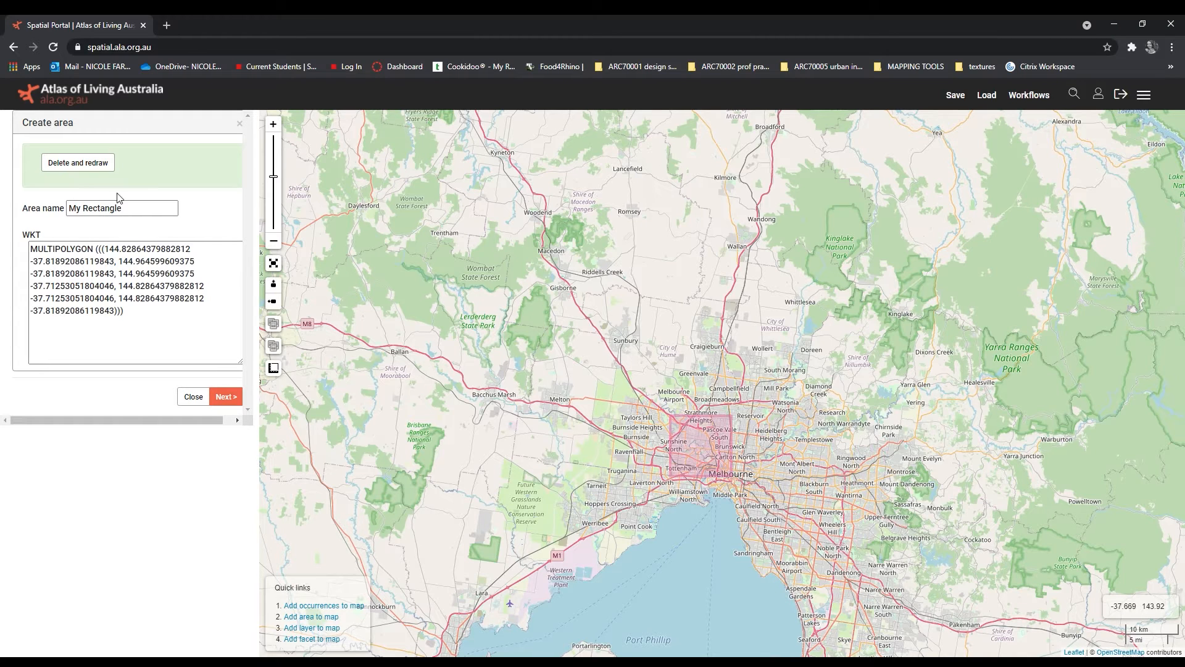
# Step: Name the drawn Melbourne rectangle "urban" and create the area
pyautogui.tripleClick(123, 207)
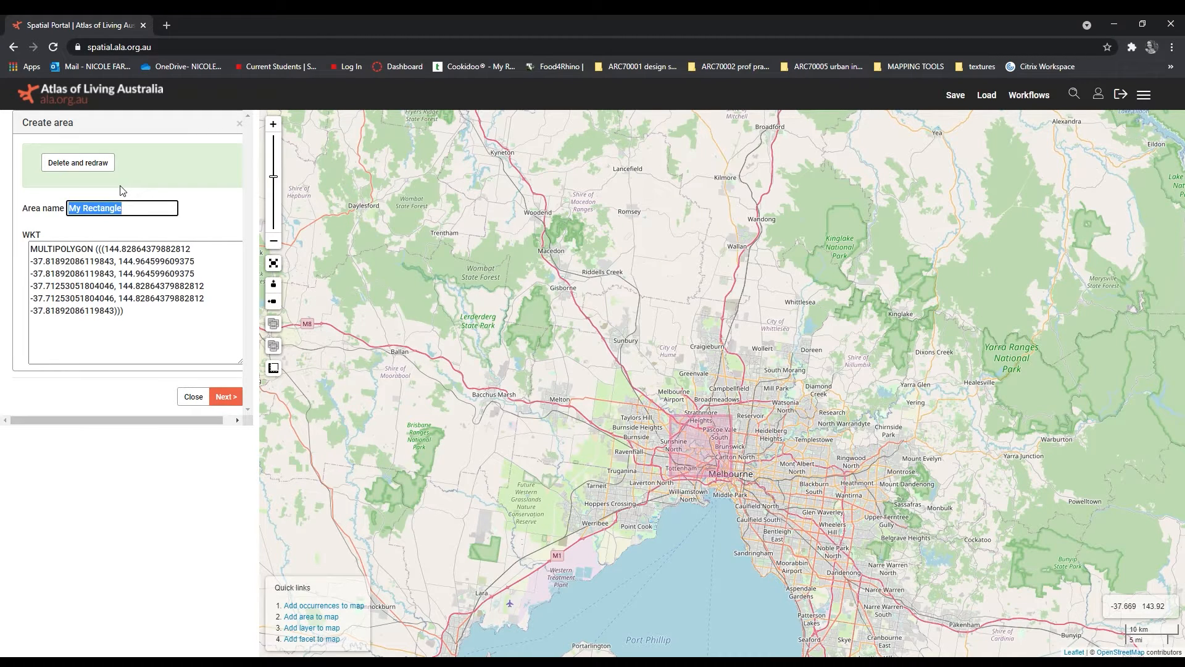
pyautogui.write('urban')
pyautogui.click(226, 397)
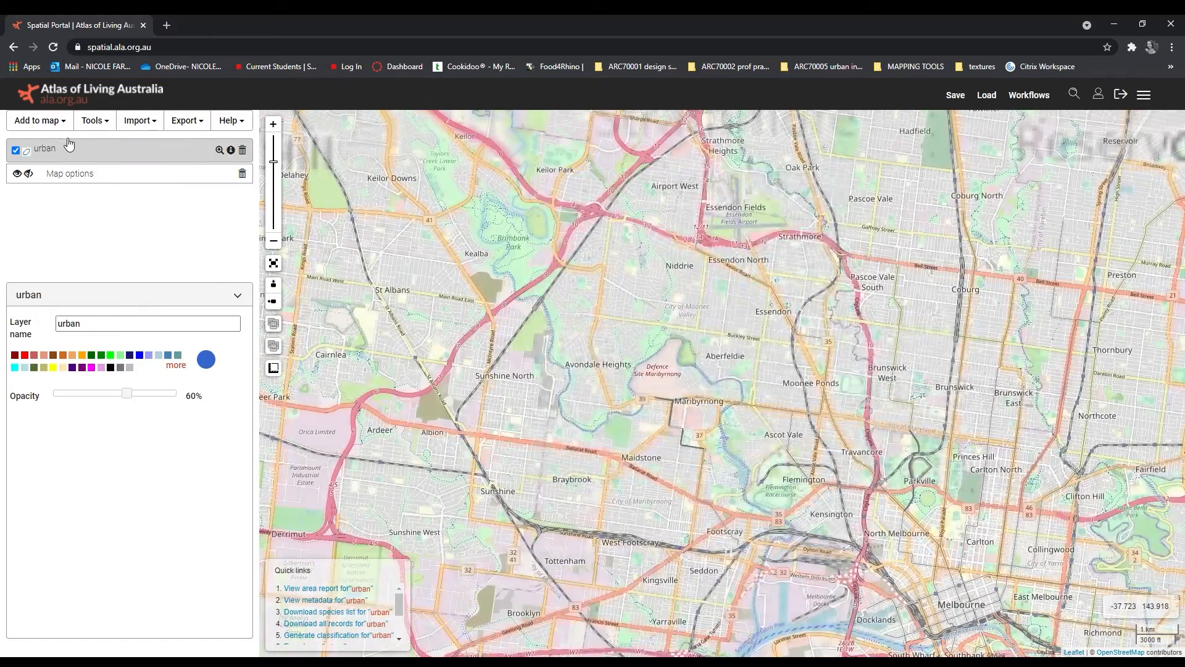
# Step: Draw a second bounding-box area northeast of Ballarat, spanning about 143.96 to 144.14 longitude and -37.38 to -37.58 latitude
pyautogui.click(40, 121)
pyautogui.click(62, 158)
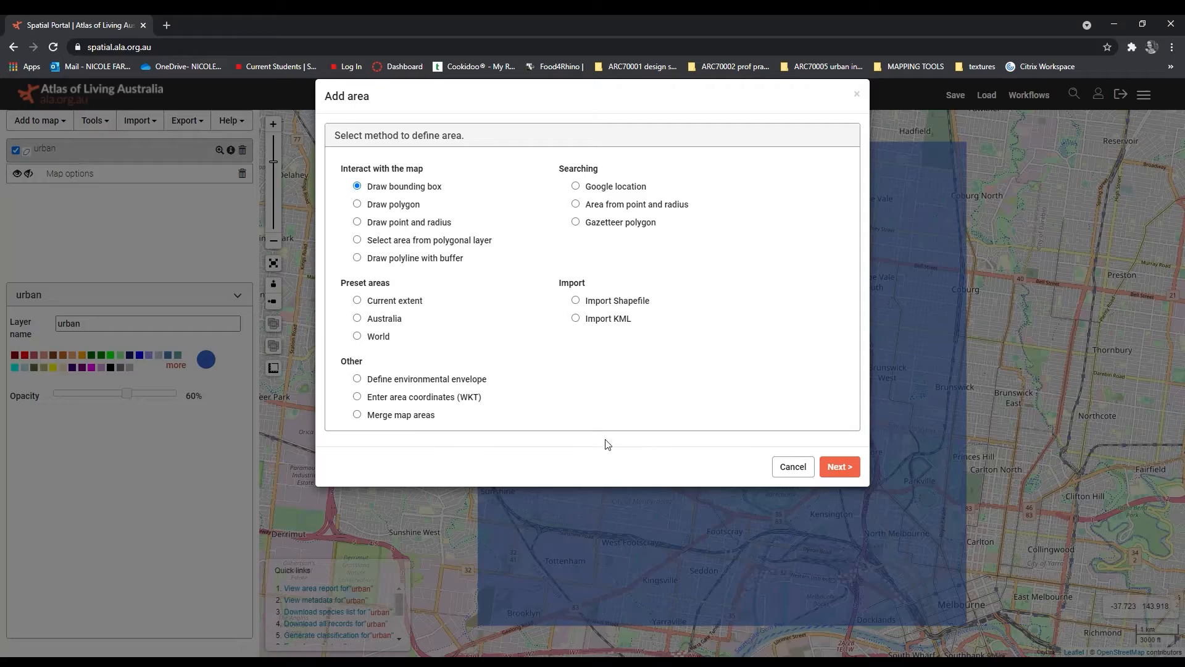
pyautogui.click(839, 468)
pyautogui.scroll(-4, 698, 468)
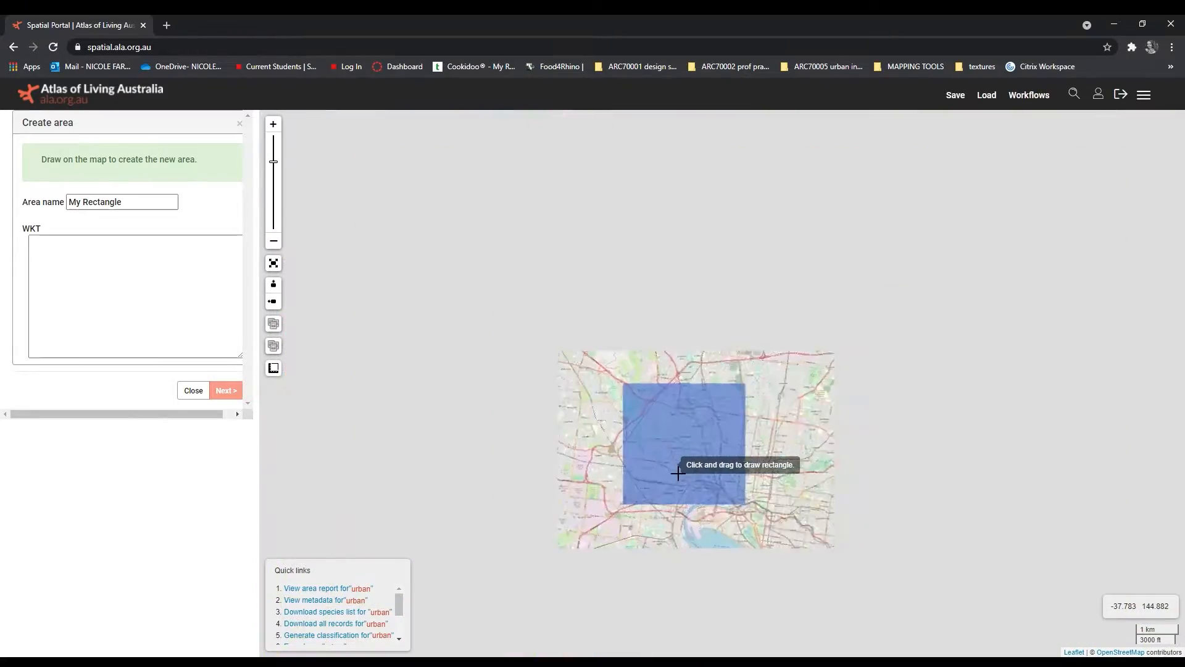
pyautogui.scroll(-2, 679, 468)
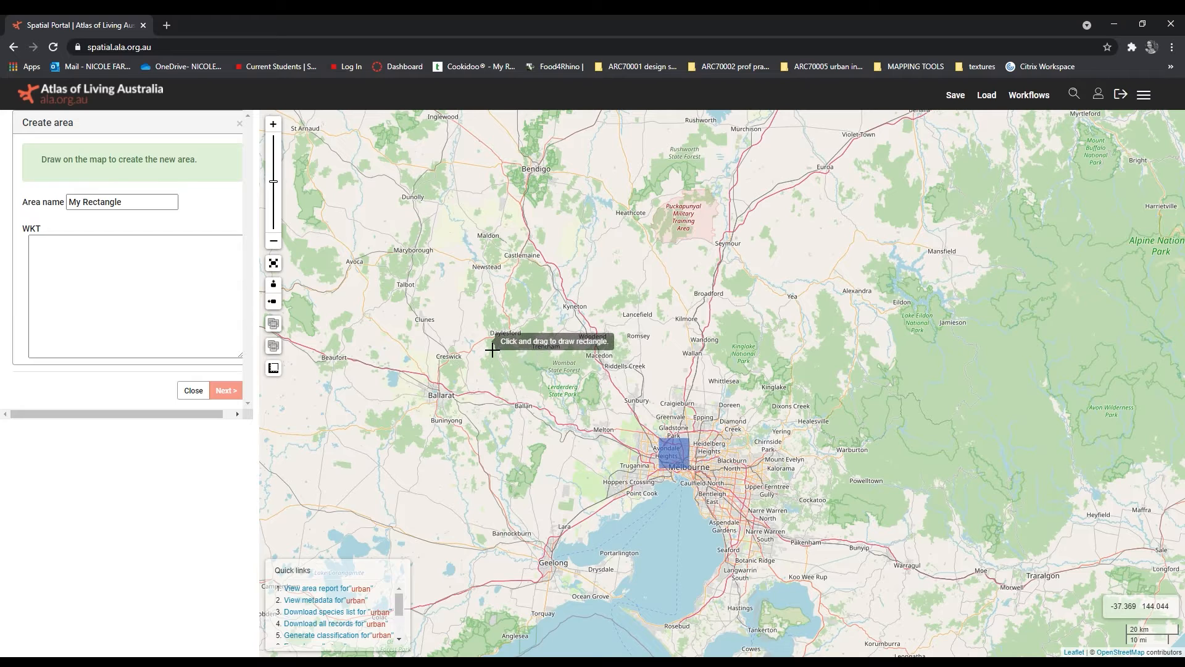
pyautogui.moveTo(463, 343)
pyautogui.mouseDown()
pyautogui.moveTo(511, 393)
pyautogui.moveTo(506, 404)
pyautogui.mouseUp()
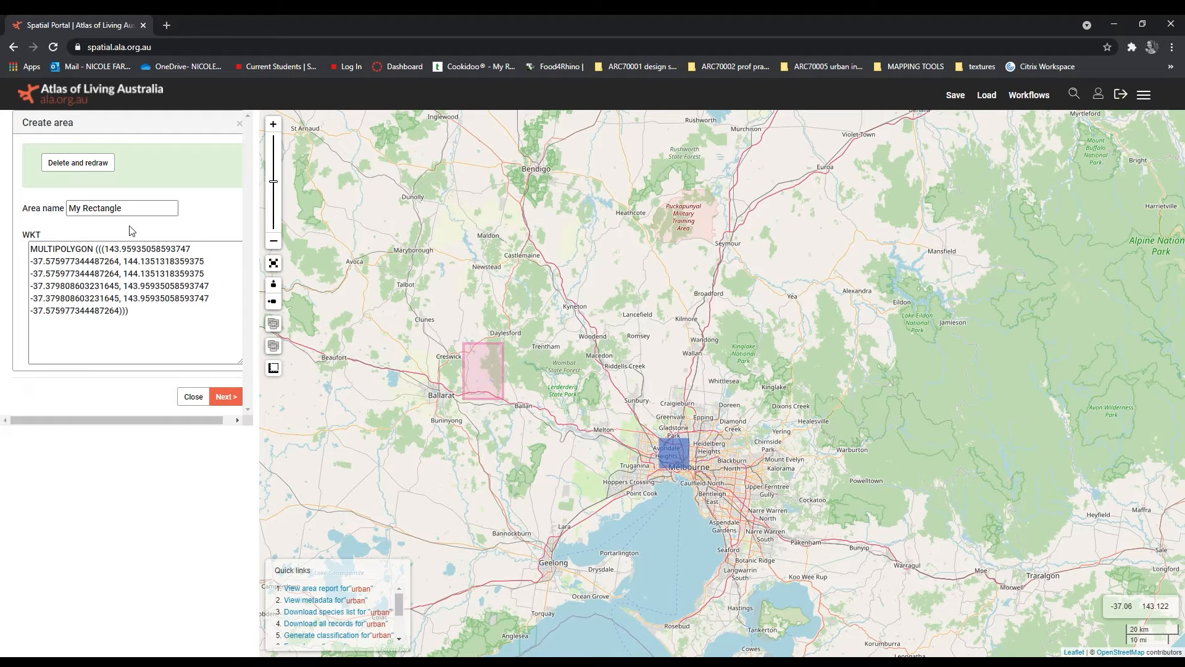
# Step: Name the new rectangle near Ballarat "rural" and create the area
pyautogui.moveTo(130, 210); pyautogui.dragTo(20, 223)
pyautogui.write('rural')
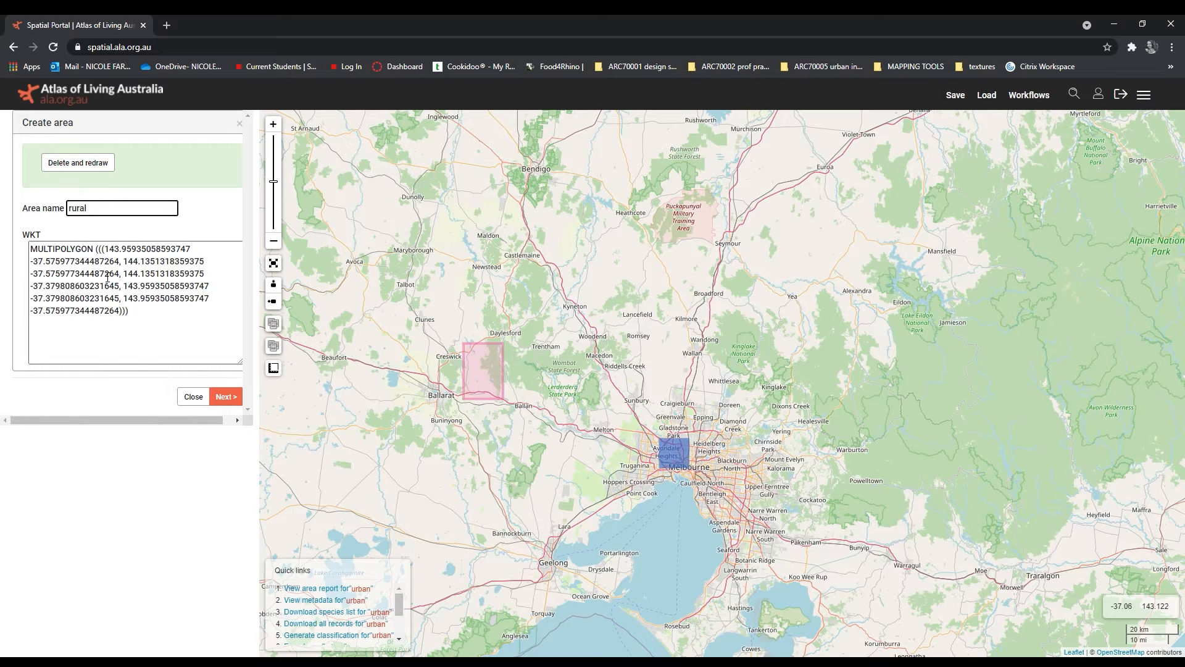
pyautogui.click(230, 397)
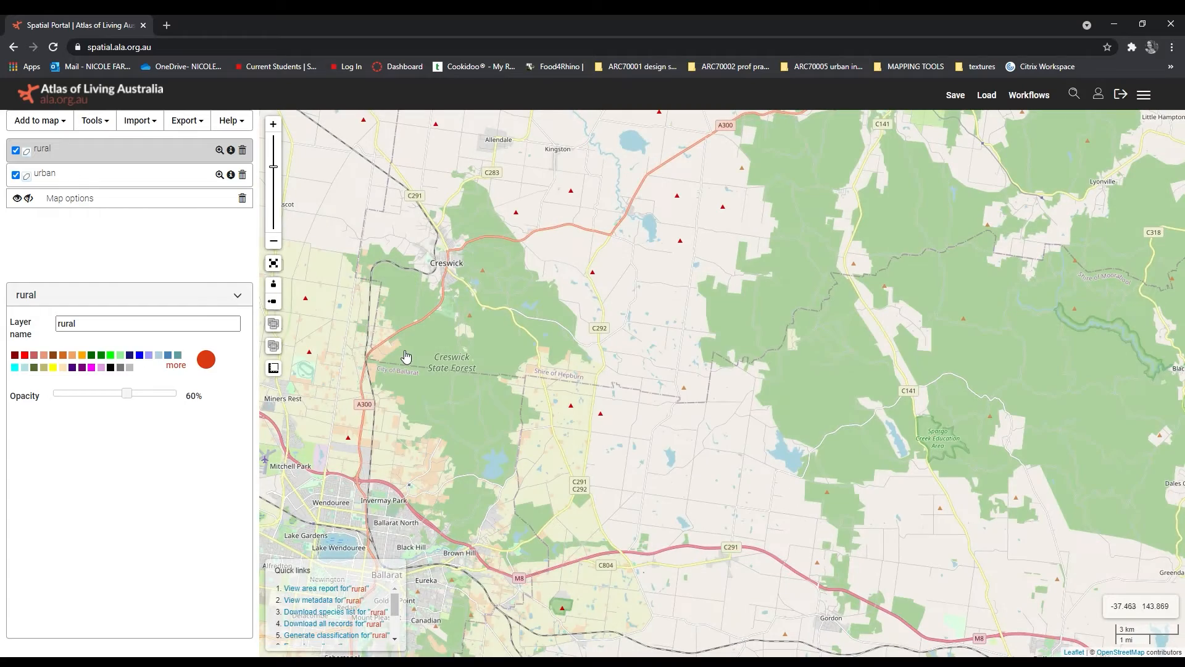
pyautogui.scroll(-3, 452, 304)
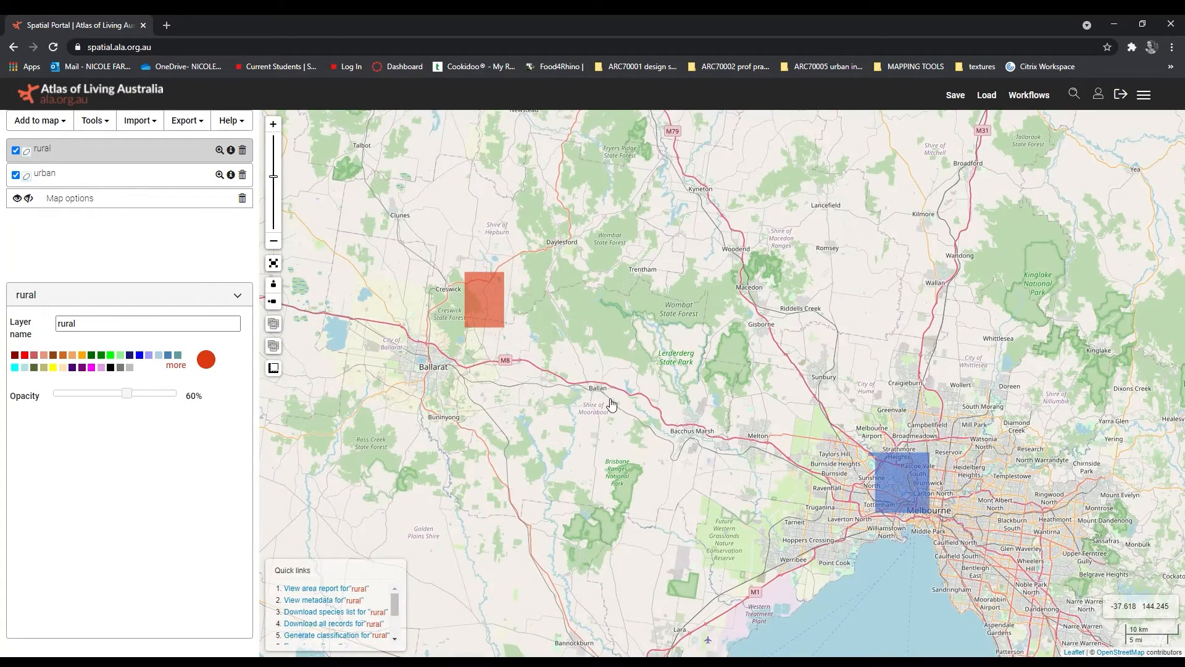
pyautogui.moveTo(613, 397); pyautogui.dragTo(464, 289)
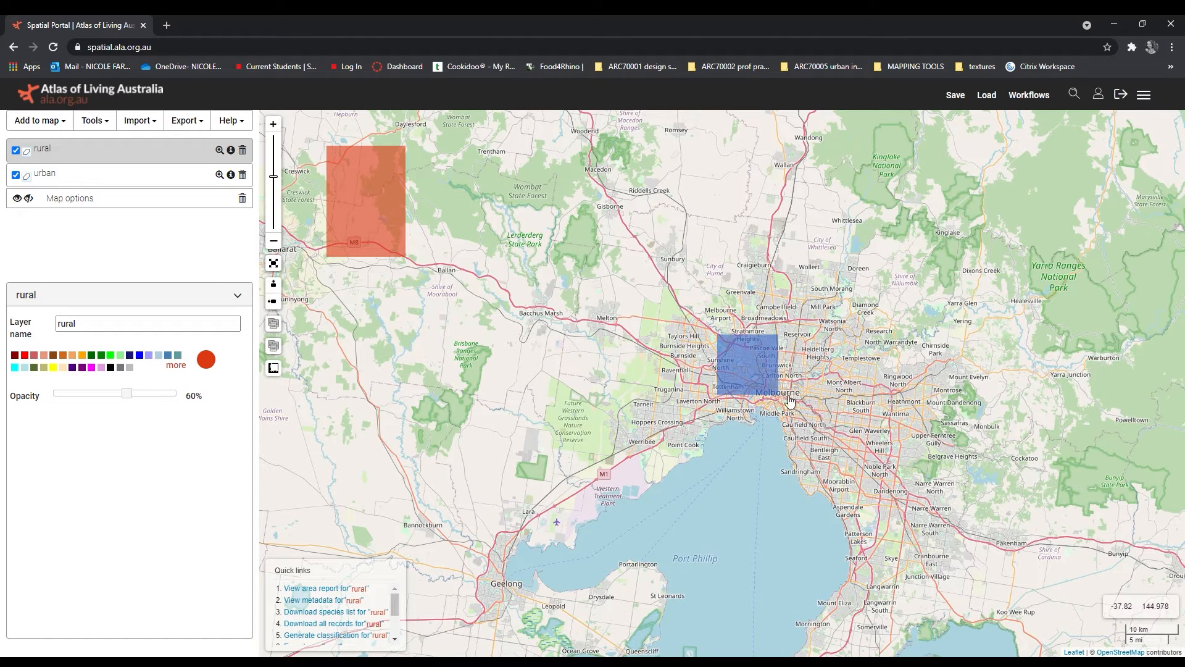
pyautogui.moveTo(740, 369); pyautogui.dragTo(746, 375)
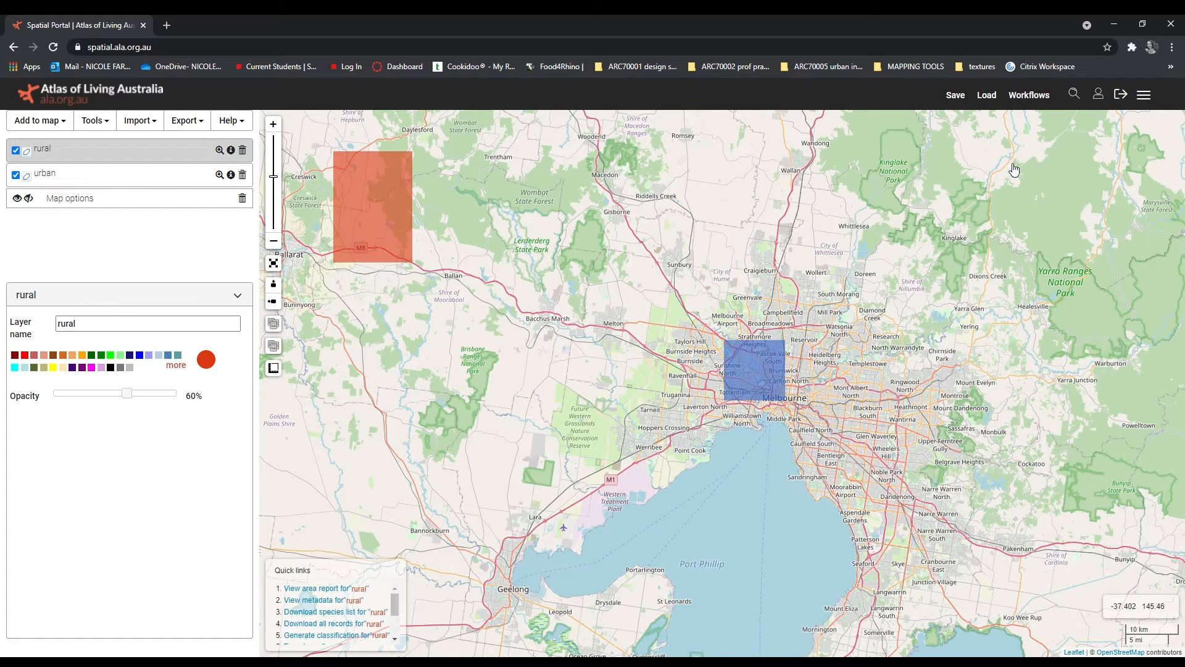
pyautogui.moveTo(295, 172); pyautogui.dragTo(379, 247)
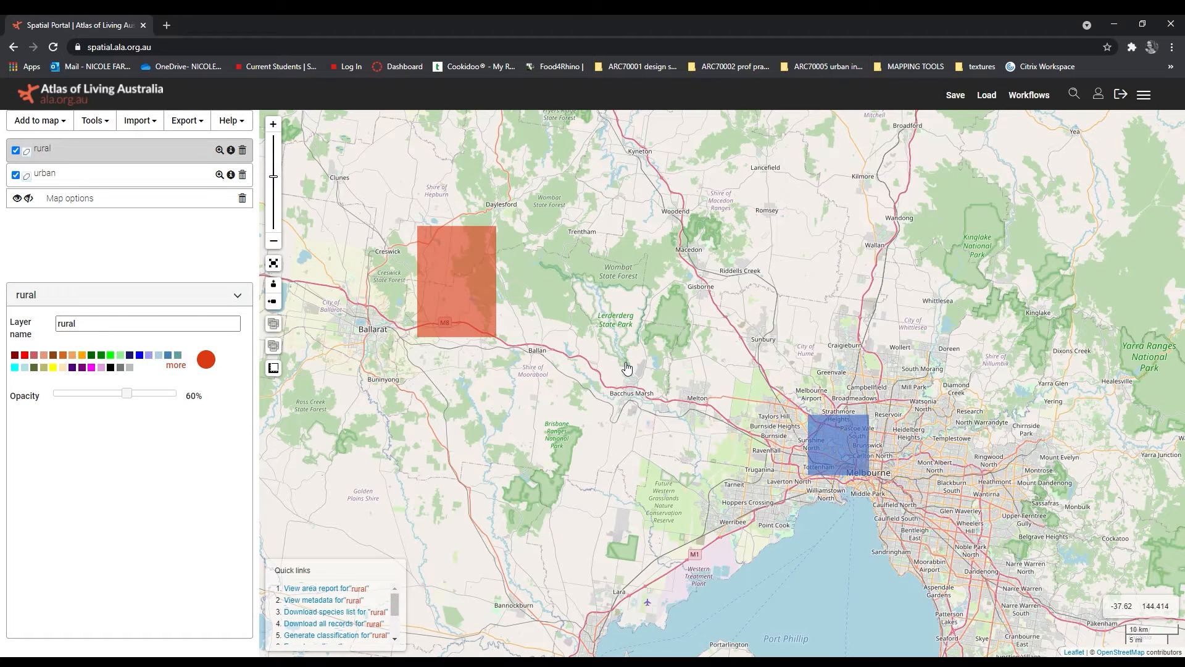
# Step: Run the Compare Areas analysis on the rural and urban areas, using all species with spatially-valid records
pyautogui.click(110, 119)
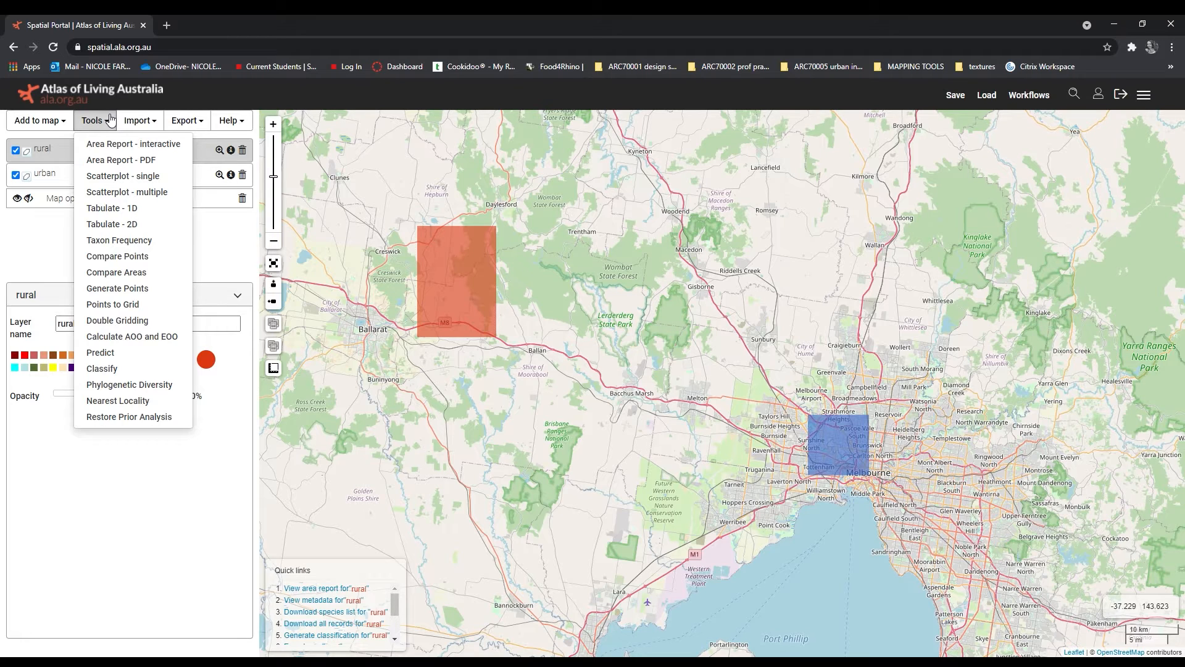
pyautogui.click(146, 272)
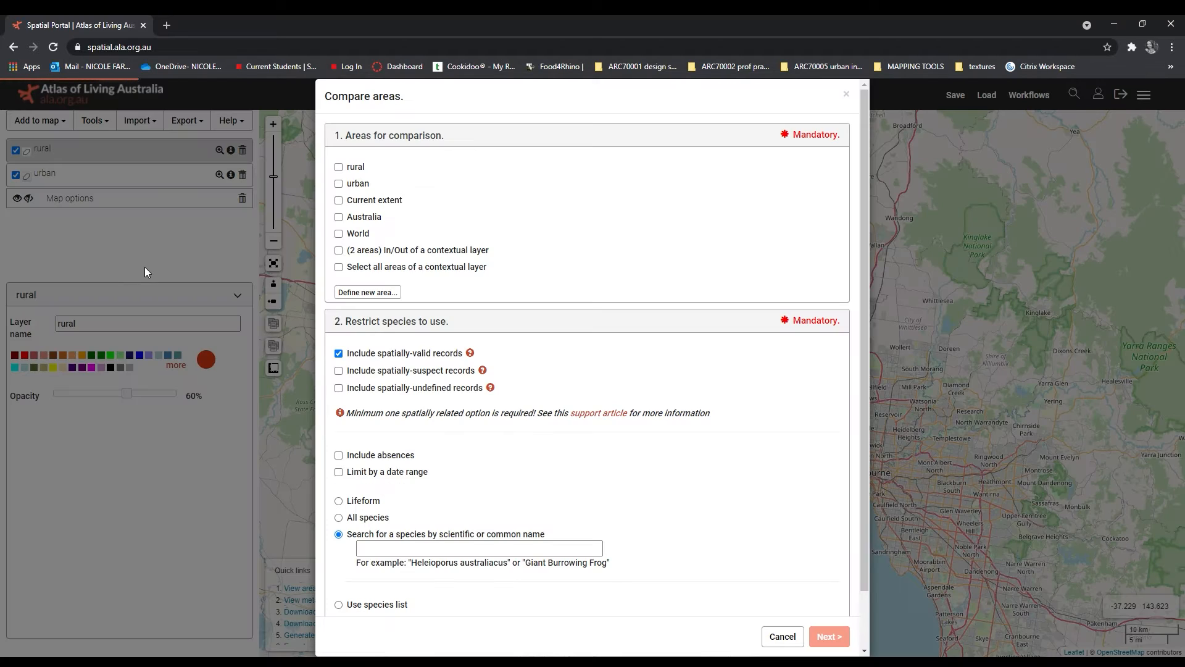
pyautogui.click(355, 185)
pyautogui.click(356, 173)
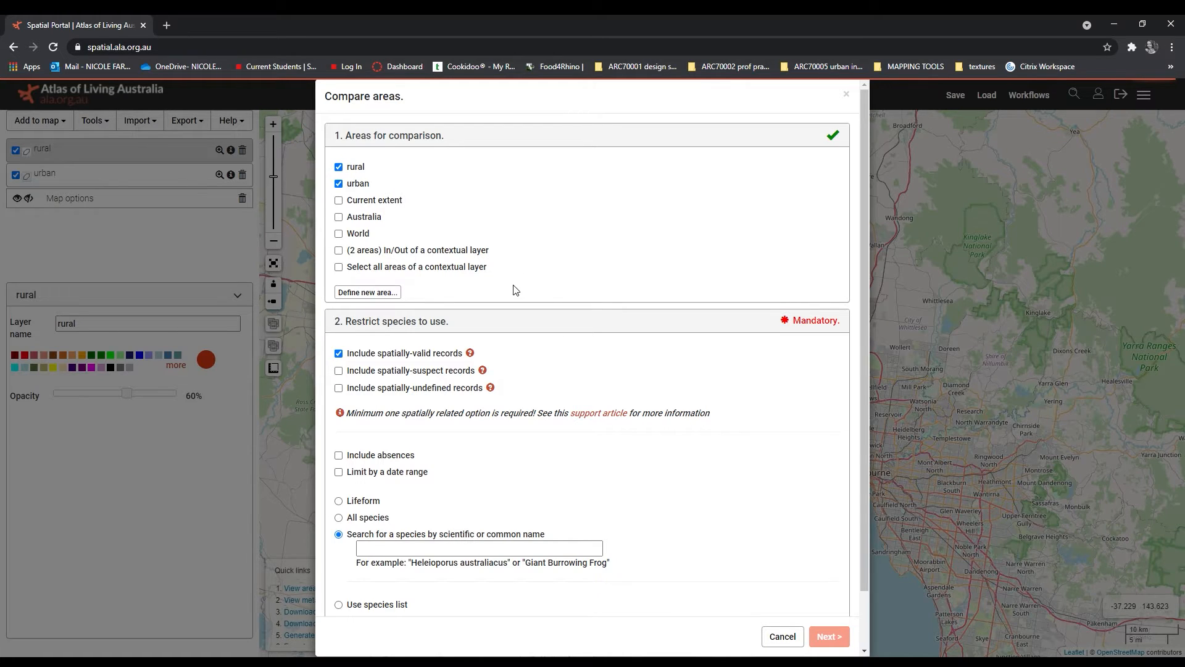
pyautogui.scroll(-1, 512, 350)
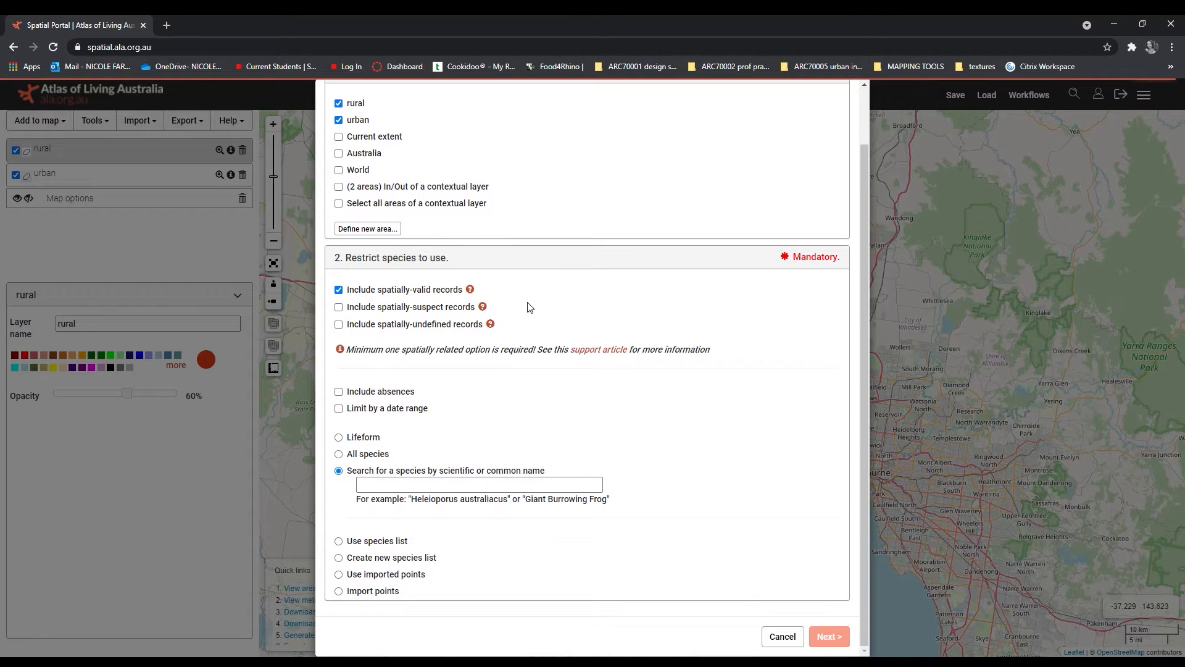
pyautogui.click(450, 486)
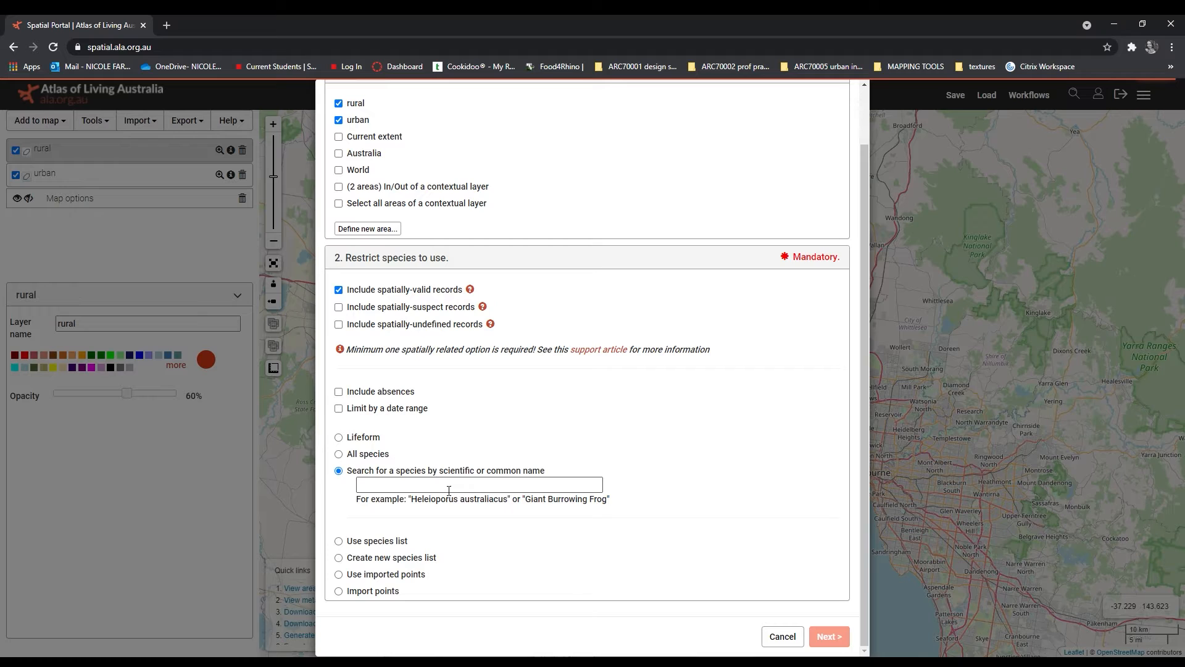
pyautogui.click(369, 456)
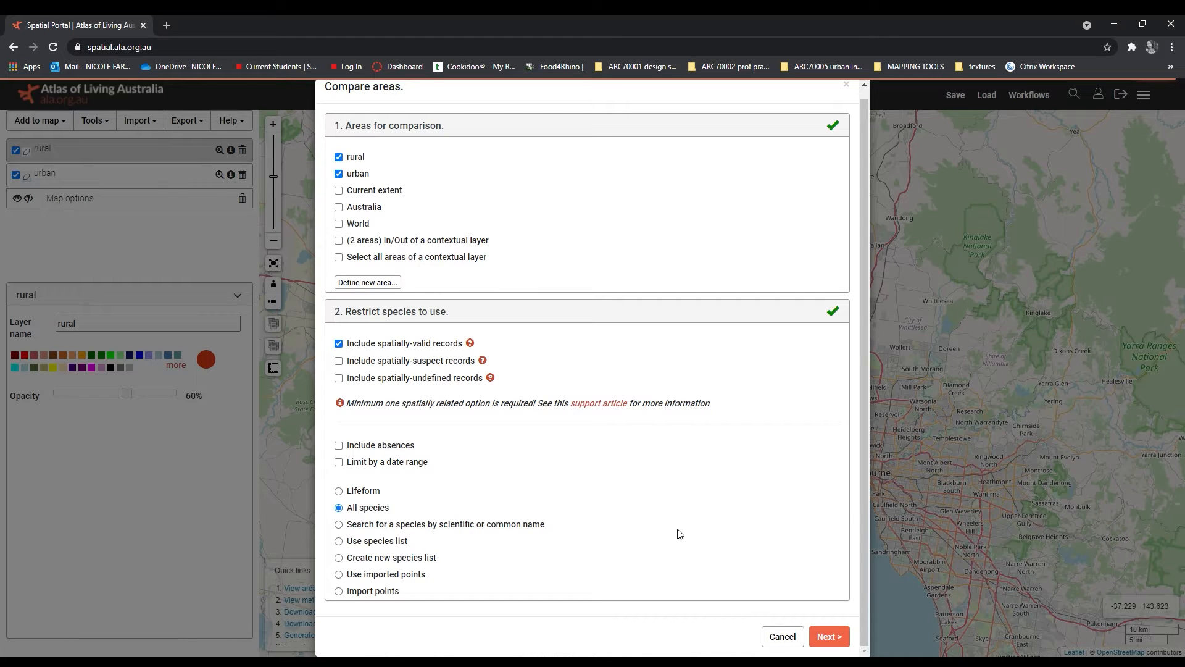
pyautogui.click(830, 636)
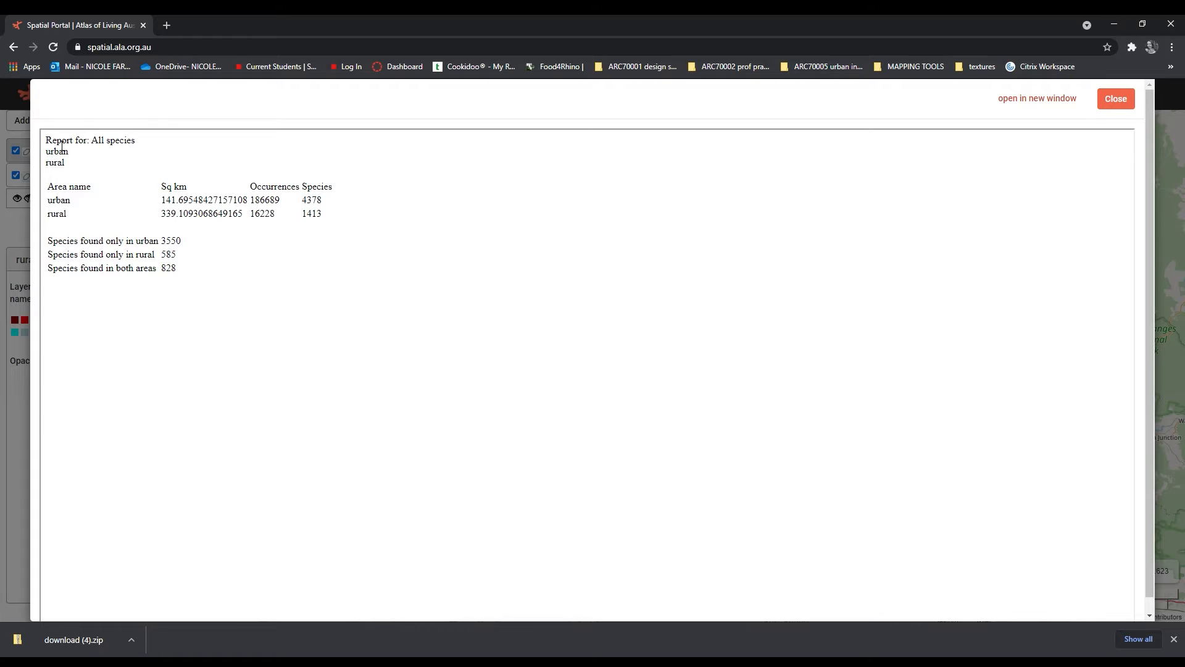
# Step: Review the comparison report's areas and its species counts for urban only, rural only and both areas, and close the report
pyautogui.moveTo(42, 143); pyautogui.dragTo(89, 168)
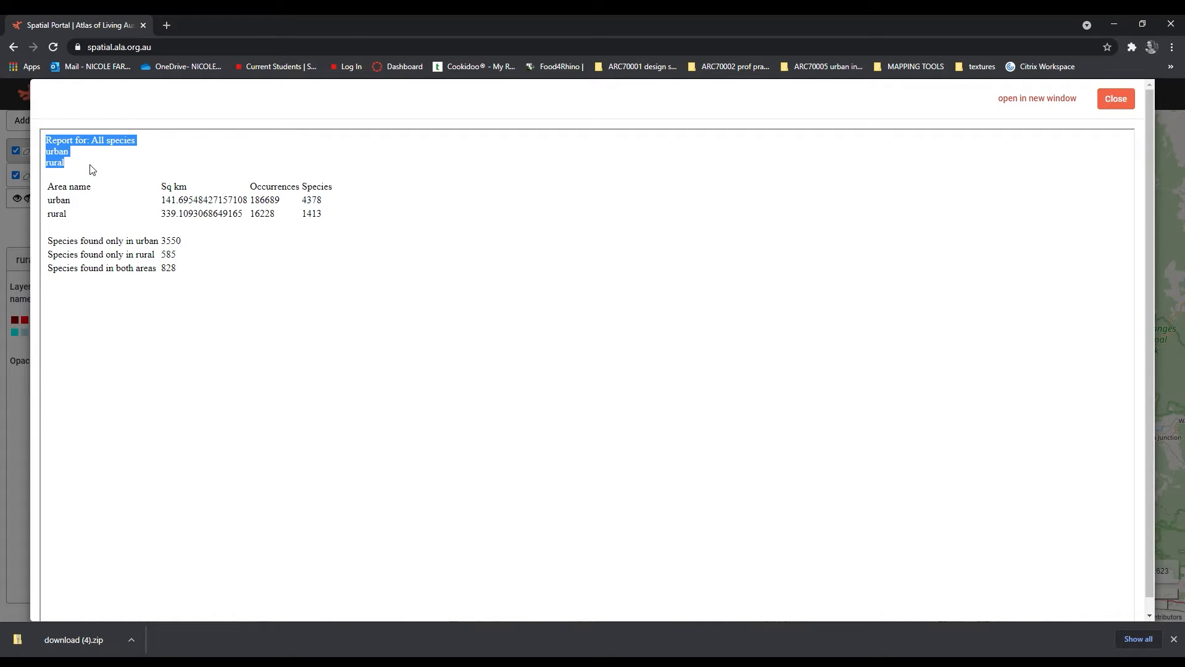
pyautogui.click(73, 175)
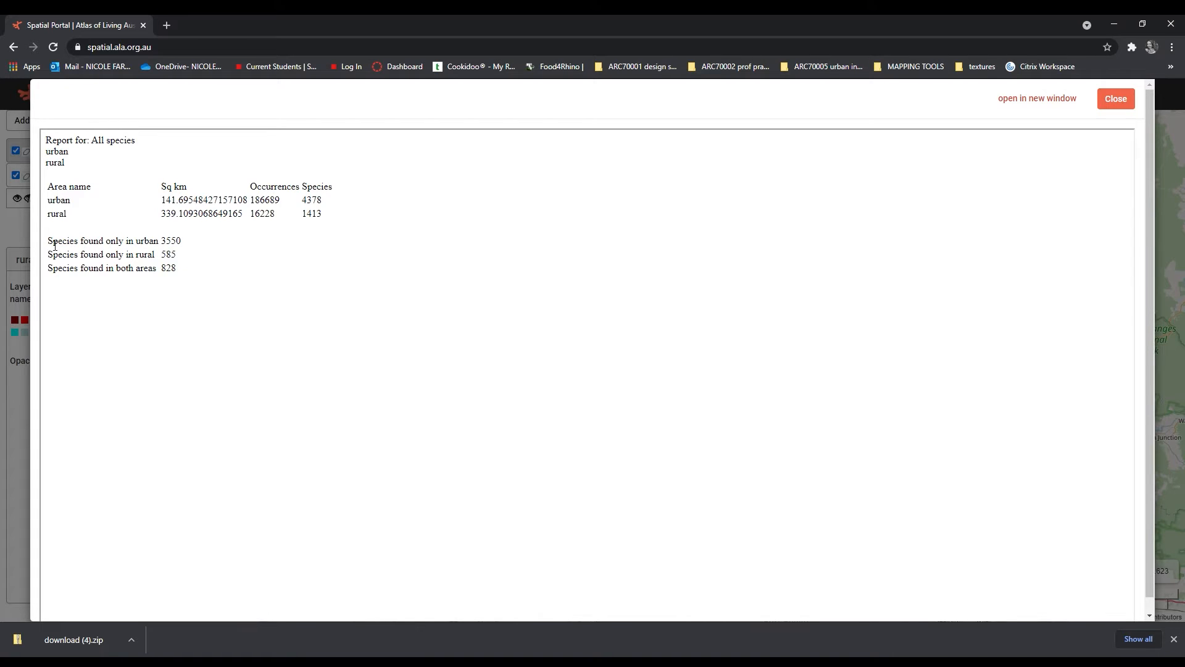
pyautogui.moveTo(49, 242); pyautogui.dragTo(183, 250)
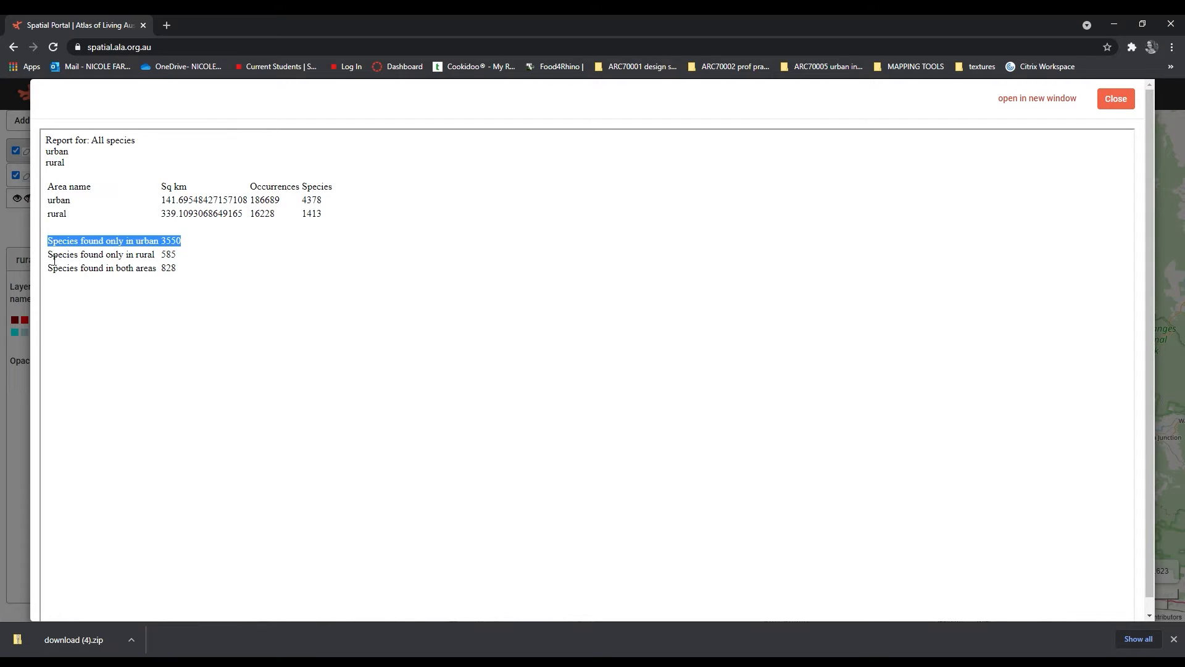
pyautogui.moveTo(54, 261); pyautogui.dragTo(182, 264)
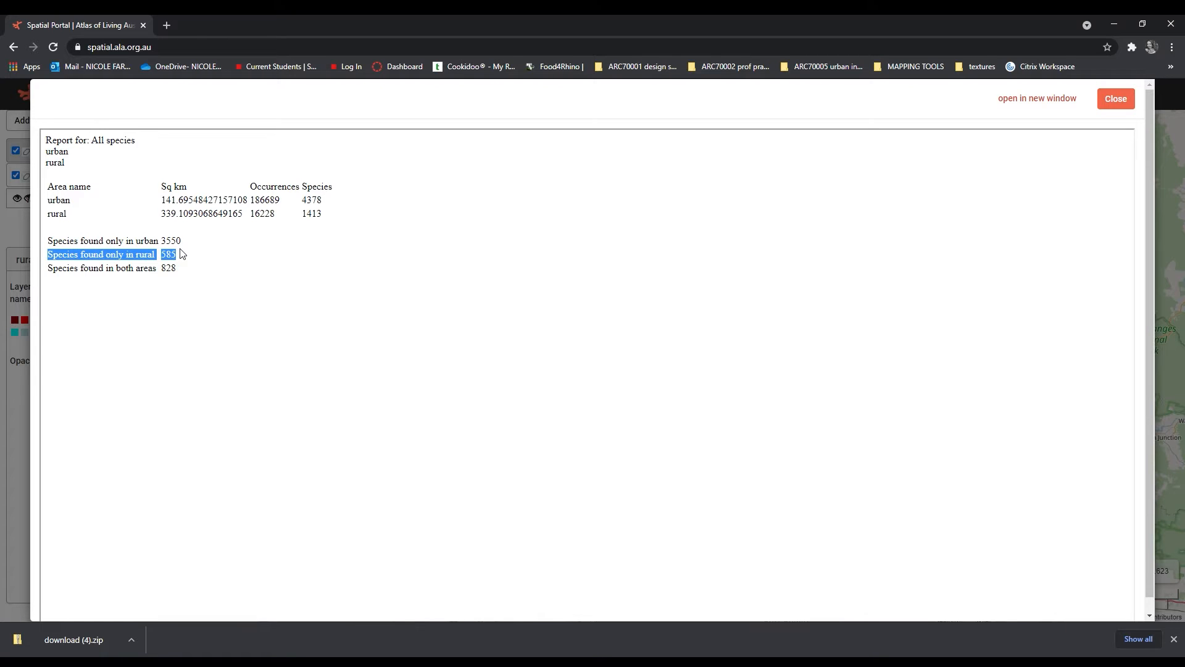
pyautogui.moveTo(180, 270); pyautogui.dragTo(47, 271)
pyautogui.click(188, 265)
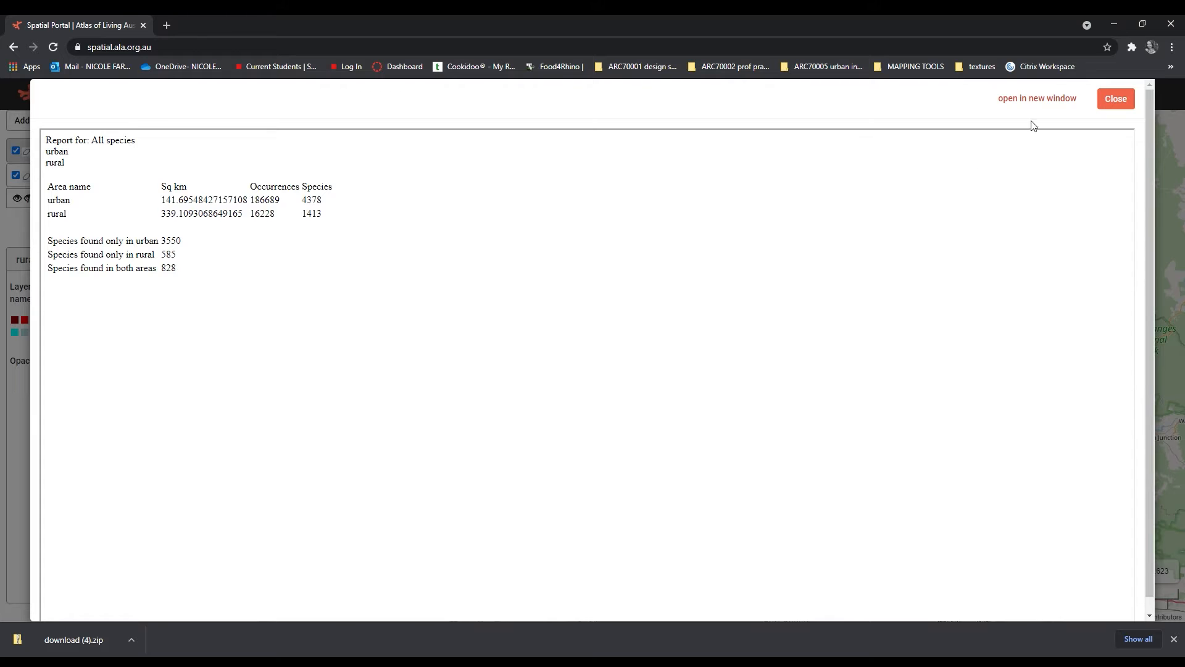
pyautogui.click(1122, 102)
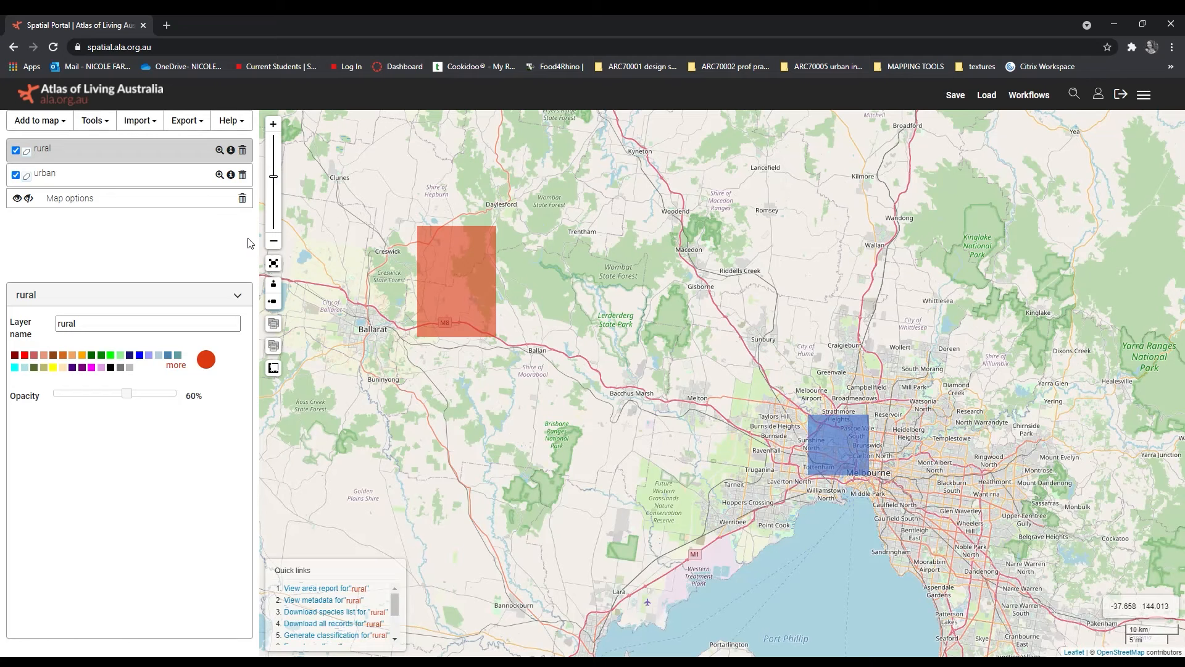
# Step: Import points by loading and uploading the file download (4).zip
pyautogui.click(142, 121)
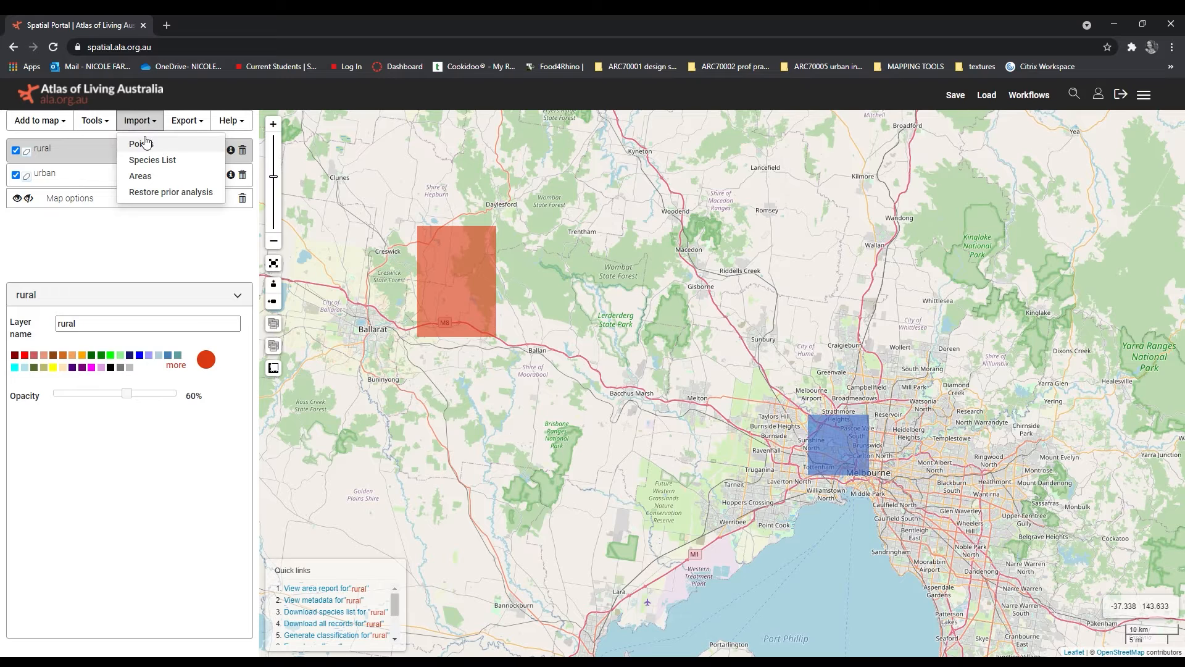
pyautogui.click(142, 145)
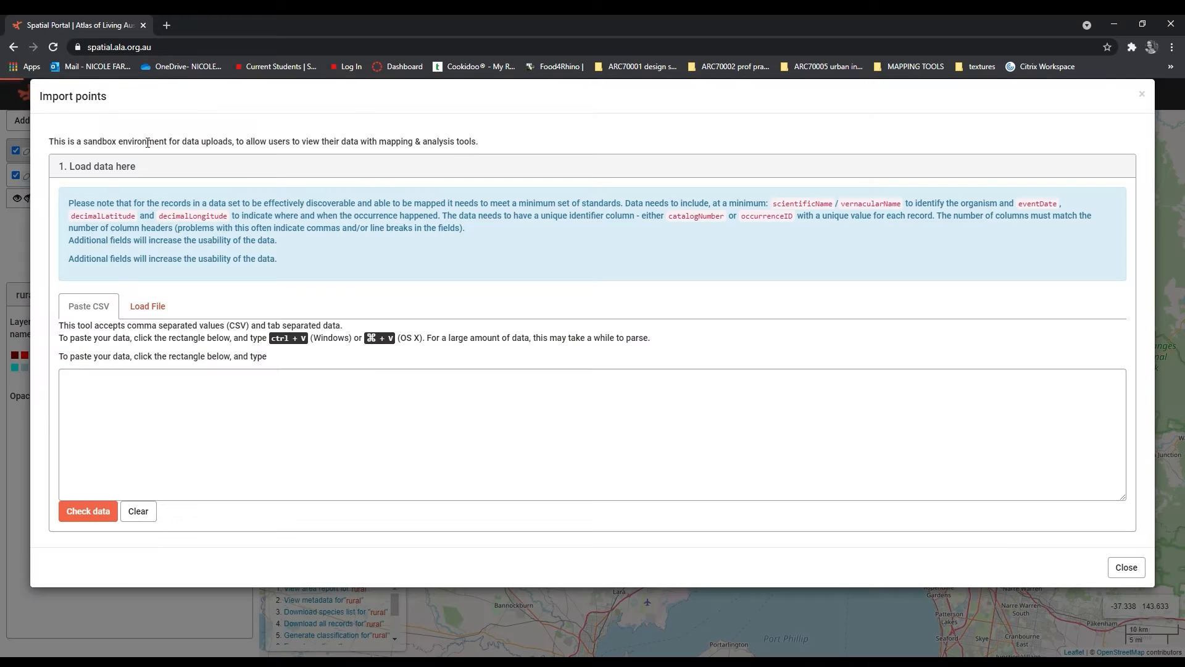
pyautogui.click(150, 308)
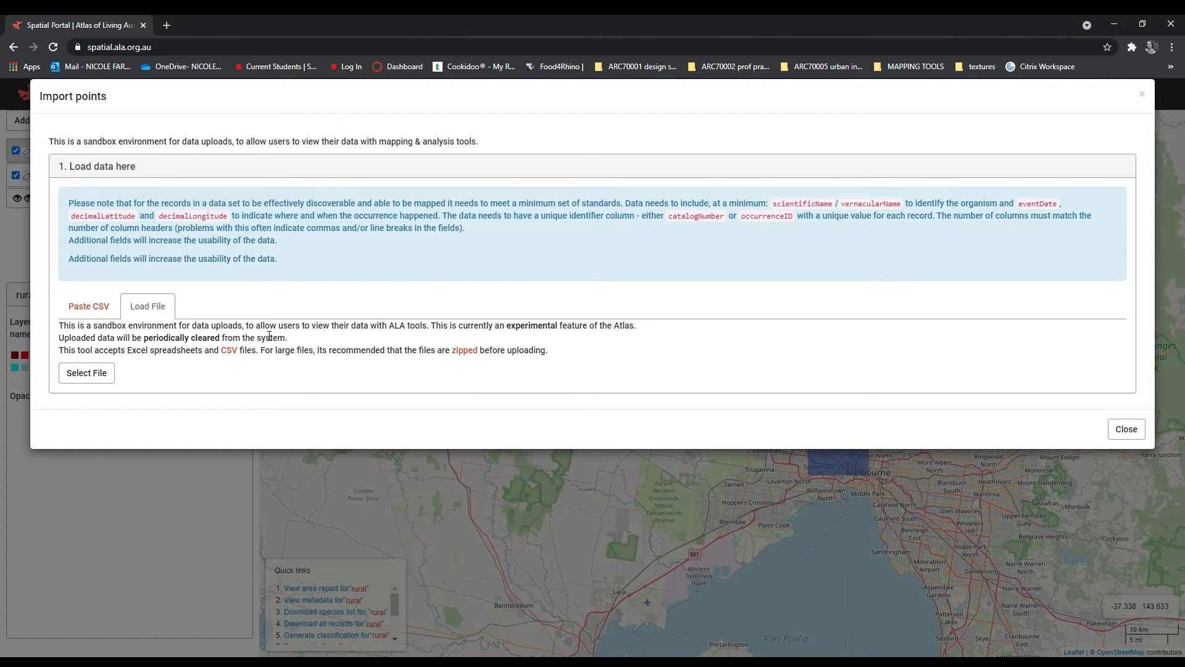
pyautogui.click(121, 374)
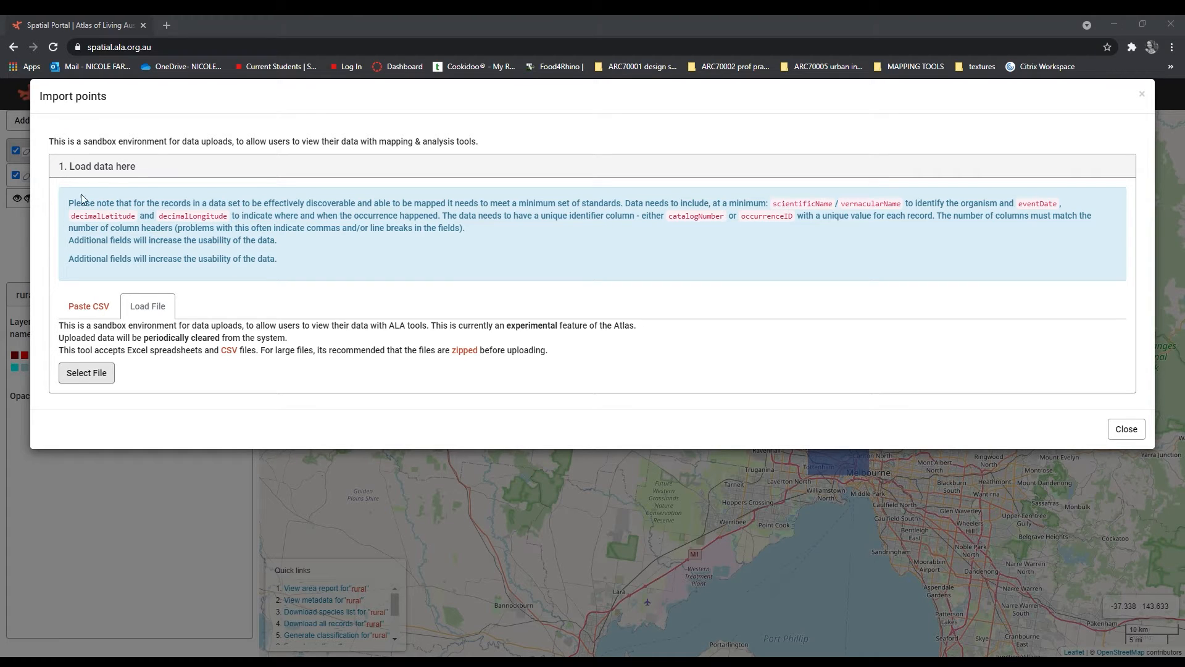
pyautogui.click(494, 316)
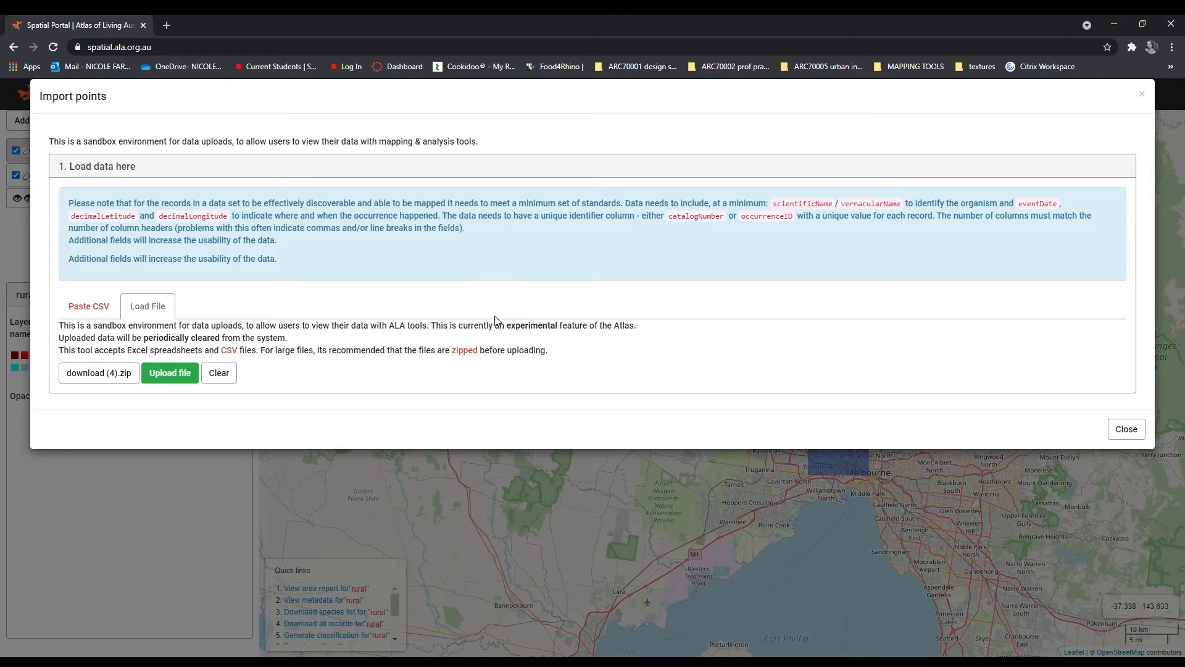
pyautogui.click(187, 378)
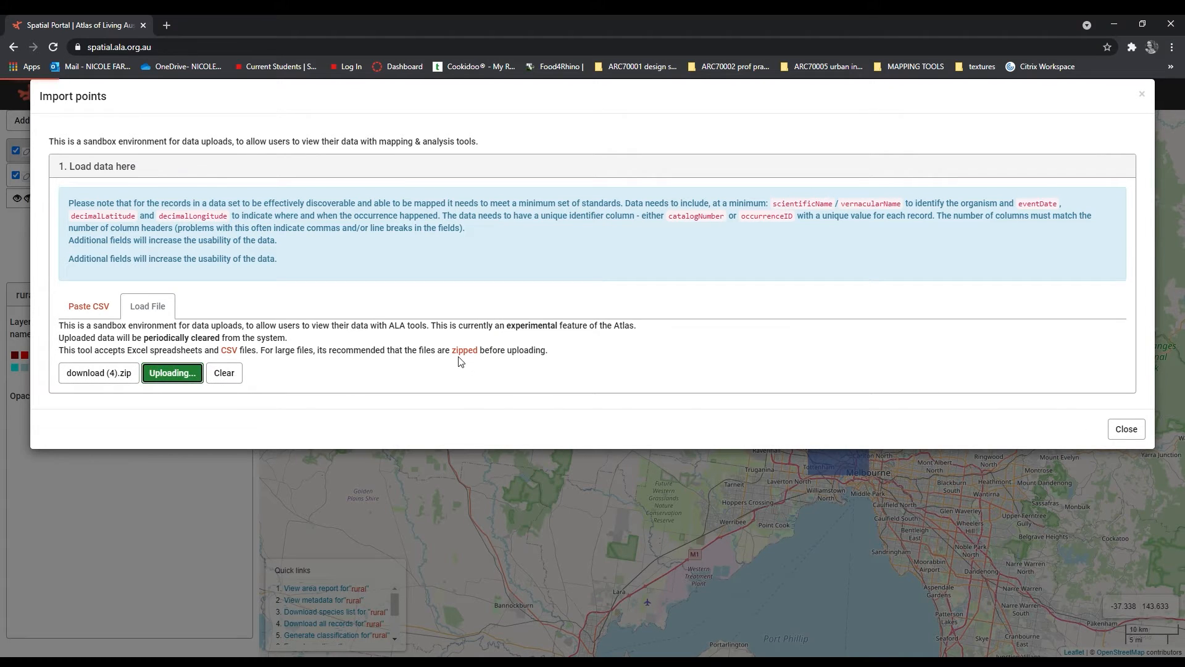
# Step: Examine the initial interpretation of the uploaded data, including its column headings and the Area name heading
pyautogui.scroll(-3, 444, 352)
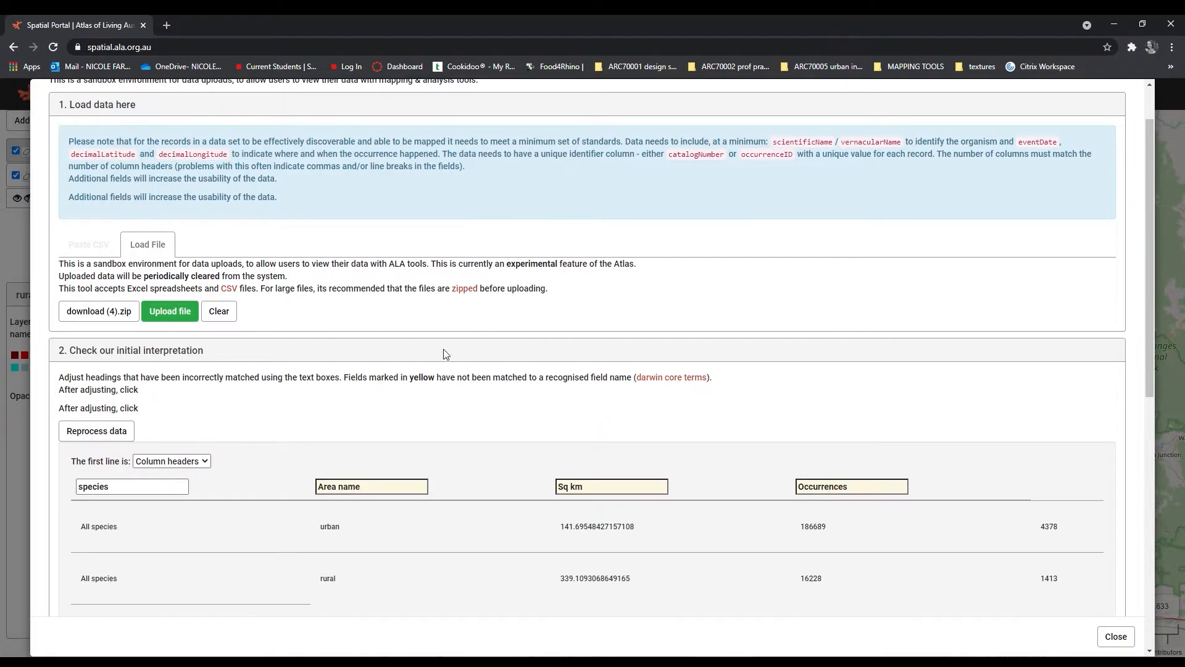
pyautogui.scroll(-1, 395, 287)
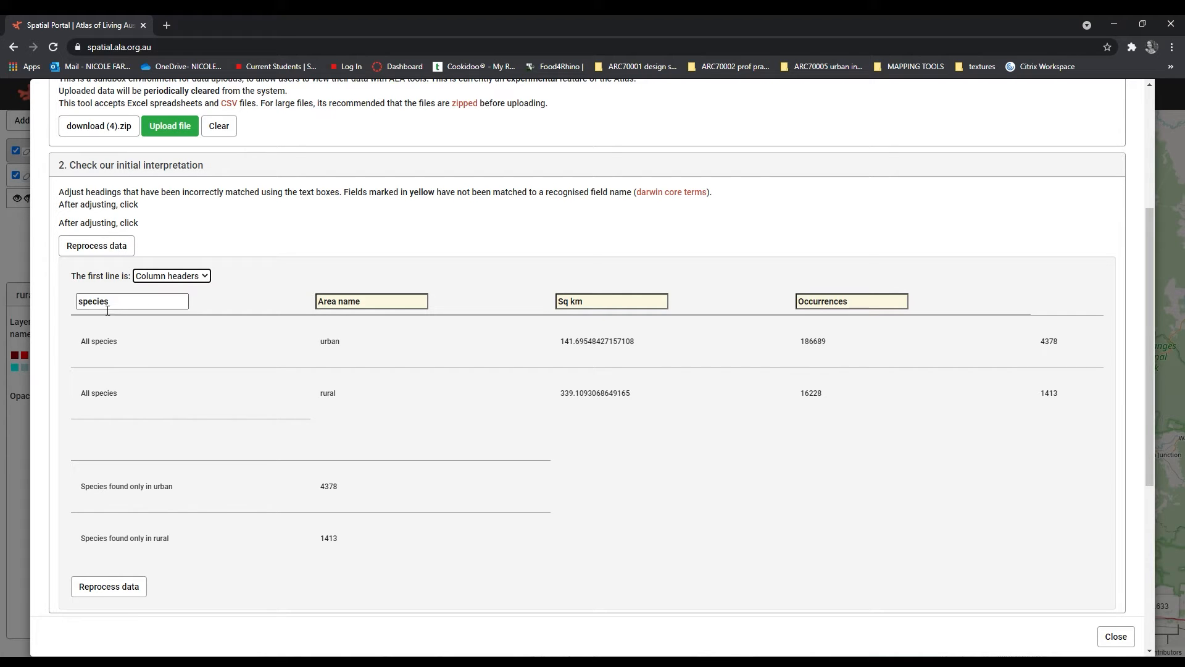
pyautogui.scroll(-1, 195, 317)
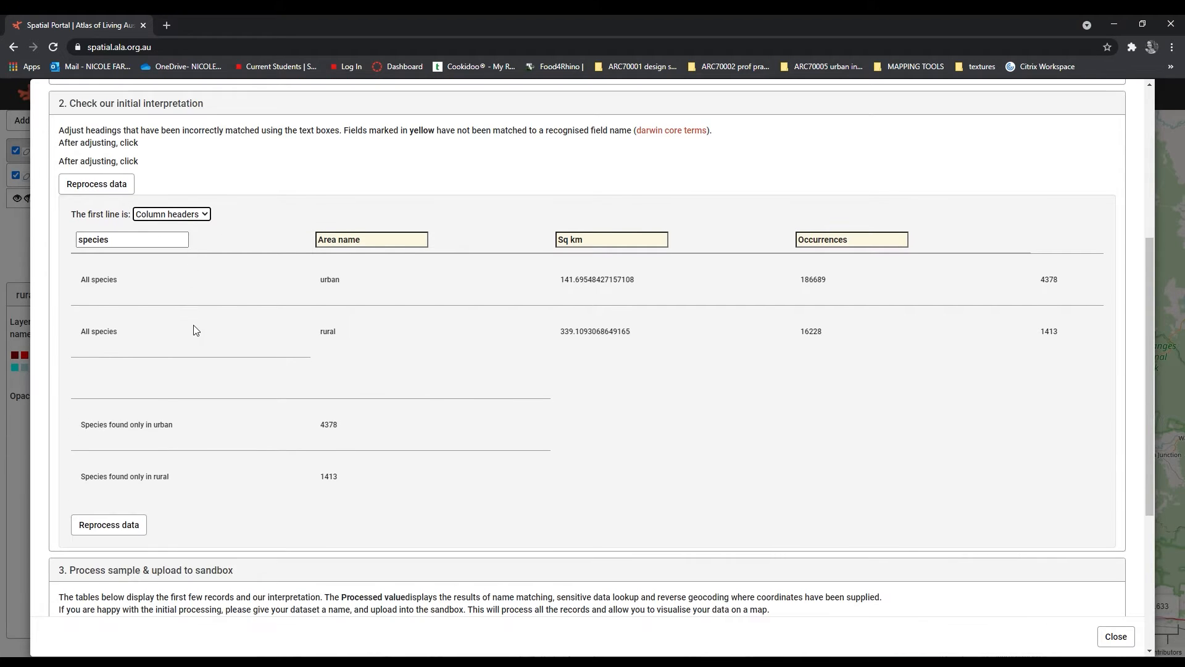
pyautogui.click(392, 246)
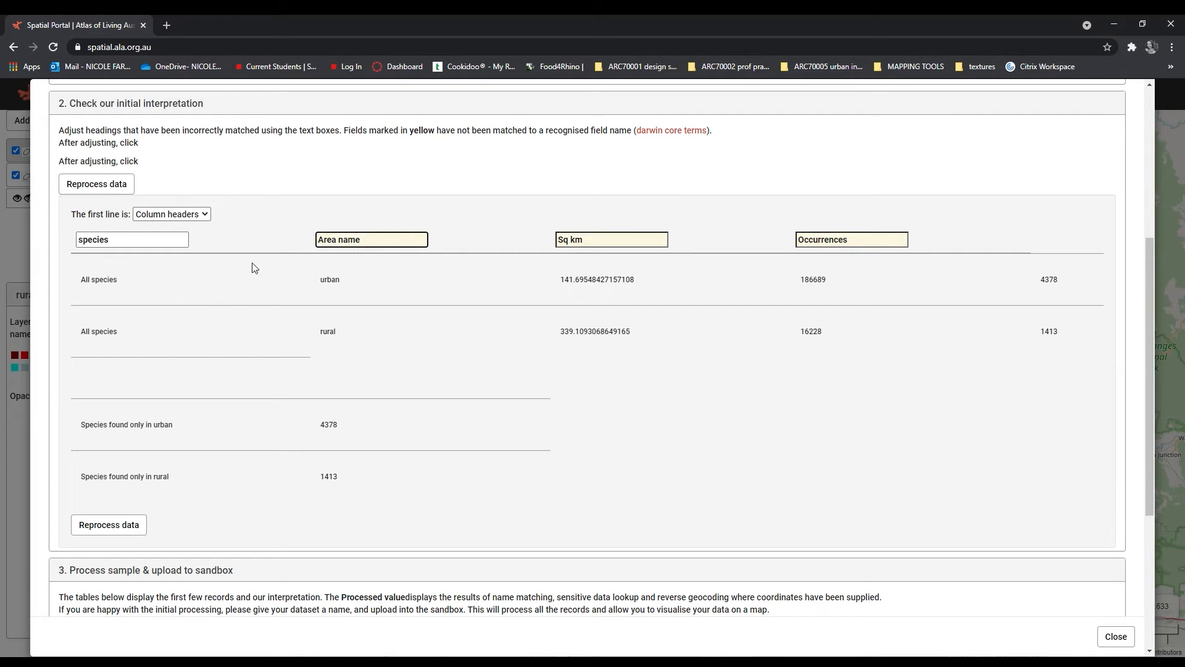
# Step: Upload the interpreted data to the sandbox under the dataset name My dataset
pyautogui.scroll(-1, 167, 349)
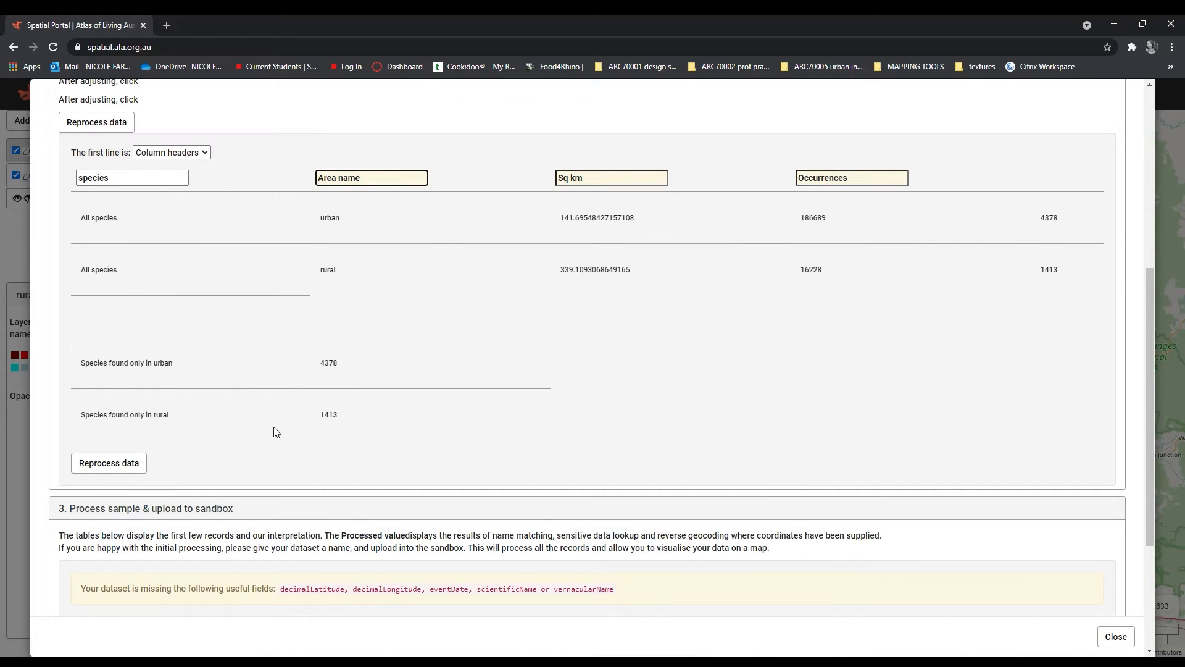
pyautogui.scroll(-1, 276, 415)
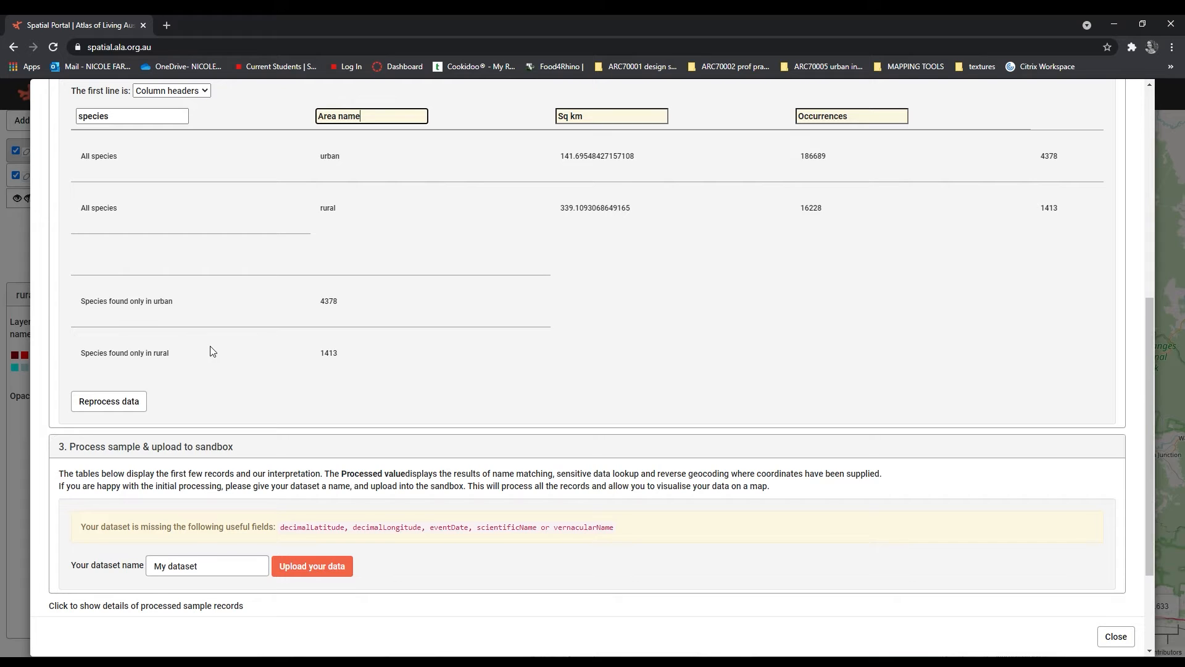
pyautogui.scroll(-1, 216, 358)
pyautogui.scroll(-2, 269, 437)
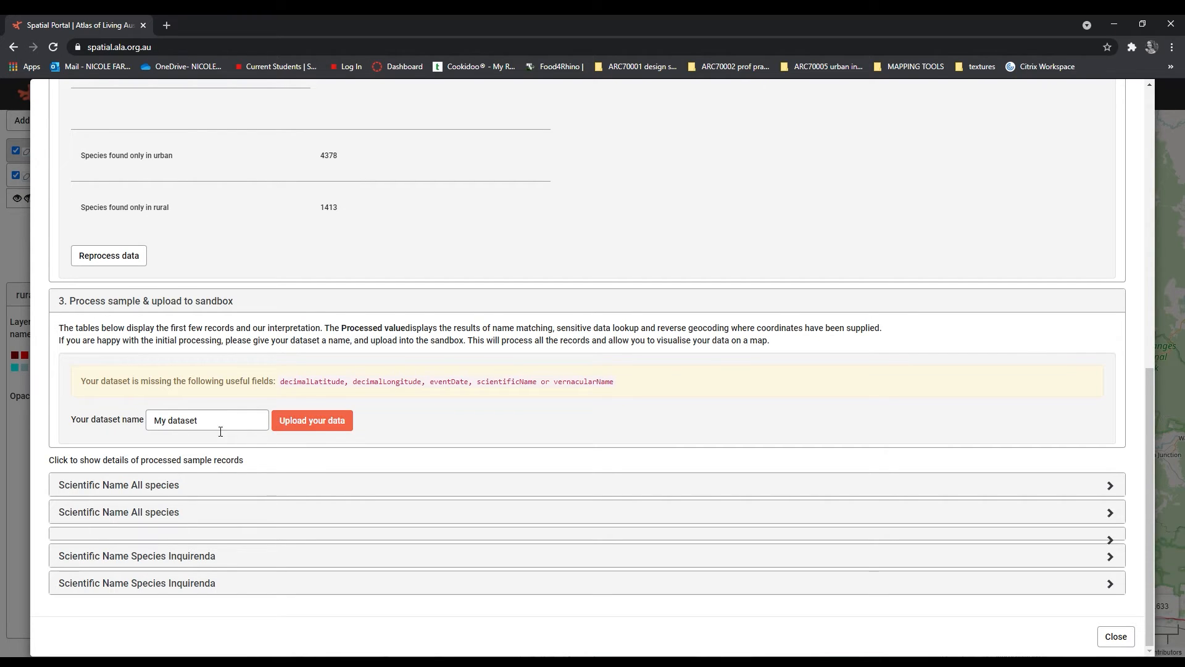
pyautogui.click(320, 428)
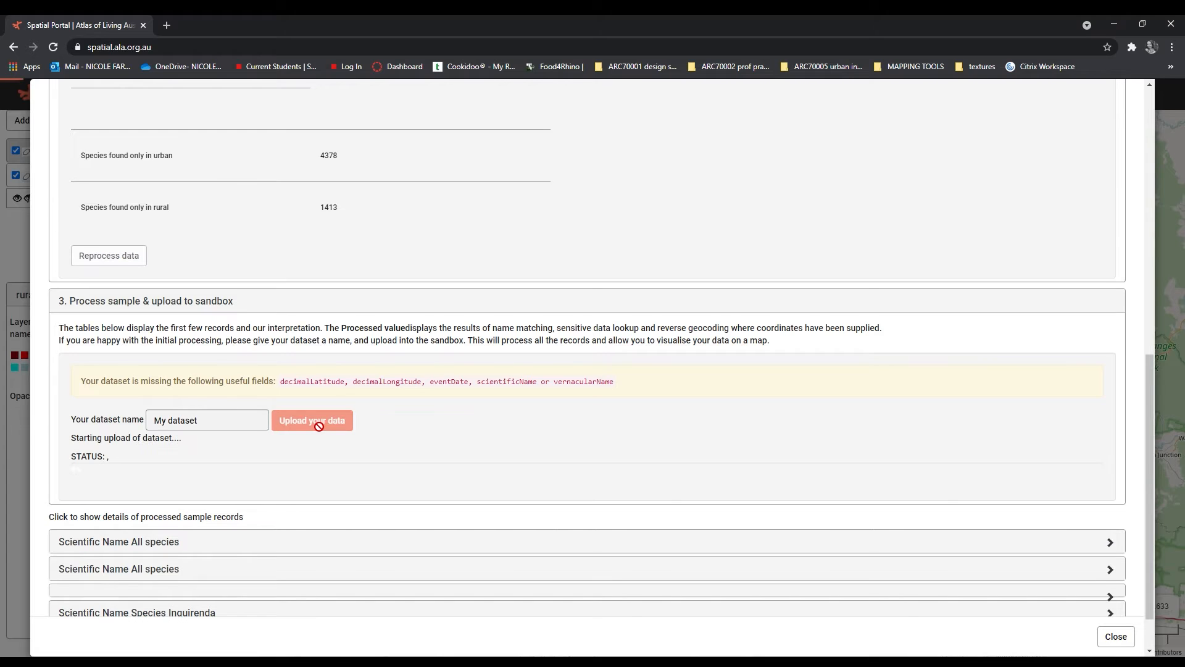
pyautogui.scroll(-1, 230, 383)
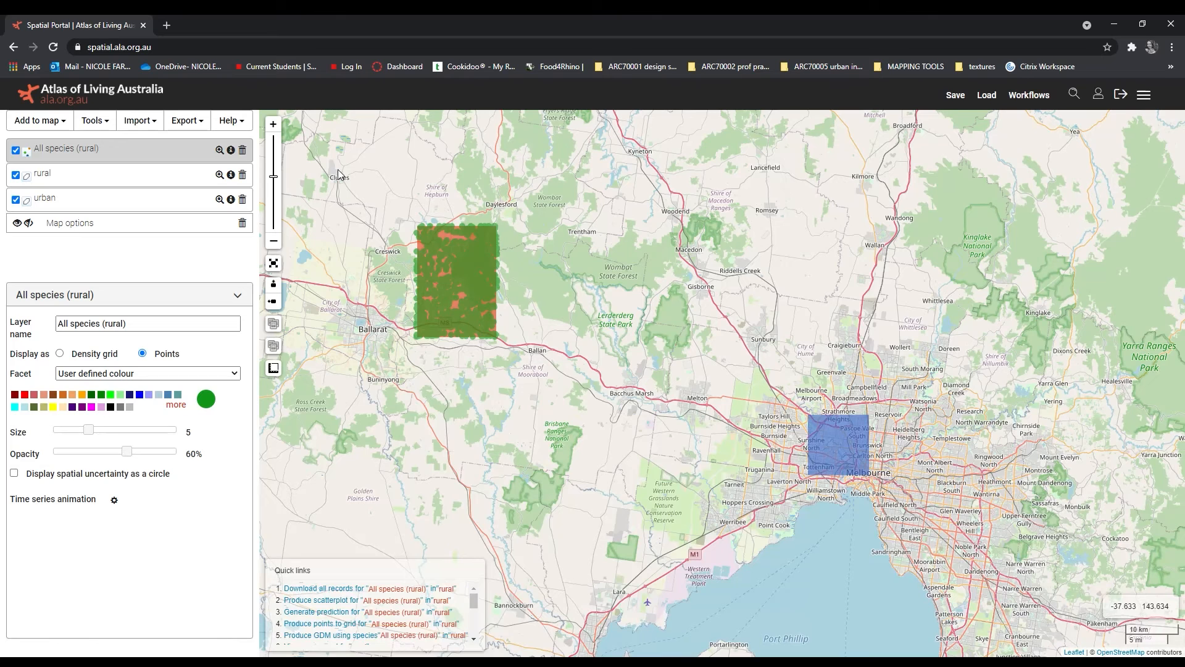
# Step: Add a species layer to the map with all species and spatially-valid records, restricted to the urban area
pyautogui.click(52, 121)
pyautogui.click(59, 143)
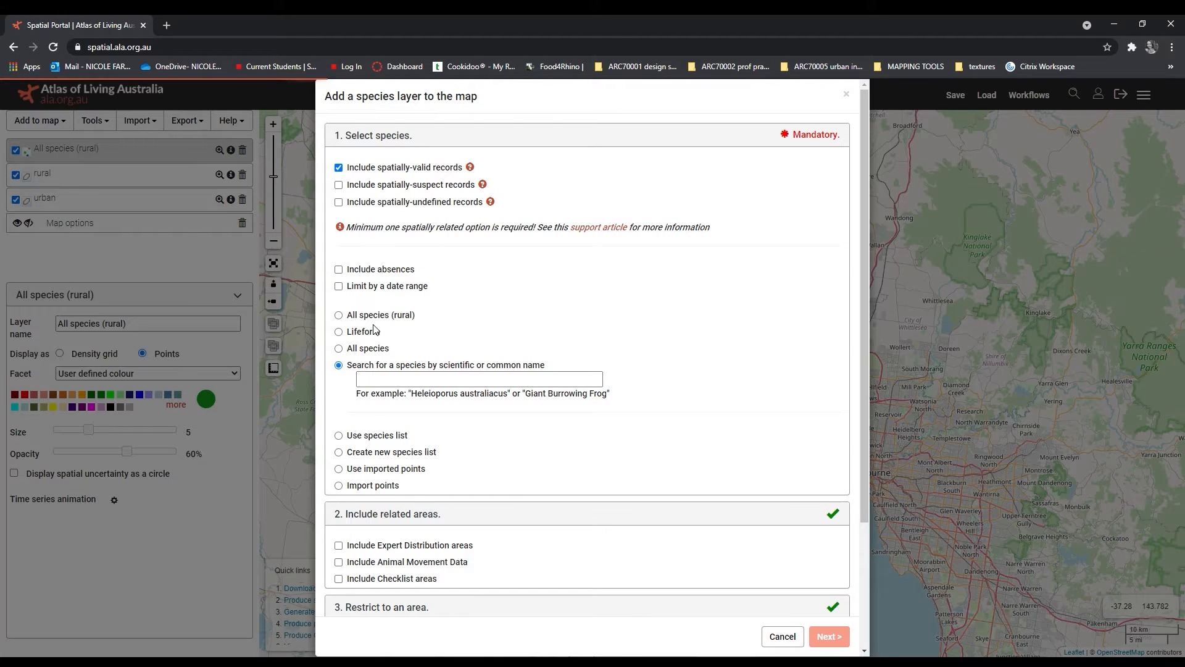
pyautogui.click(377, 352)
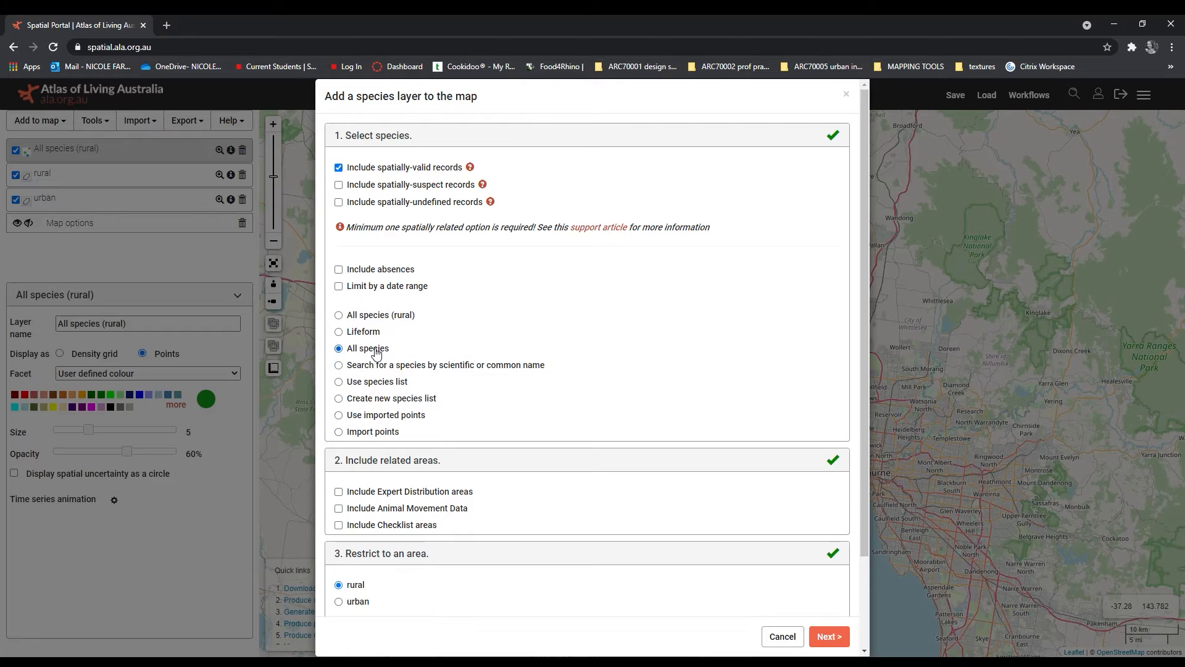
pyautogui.scroll(-2, 434, 272)
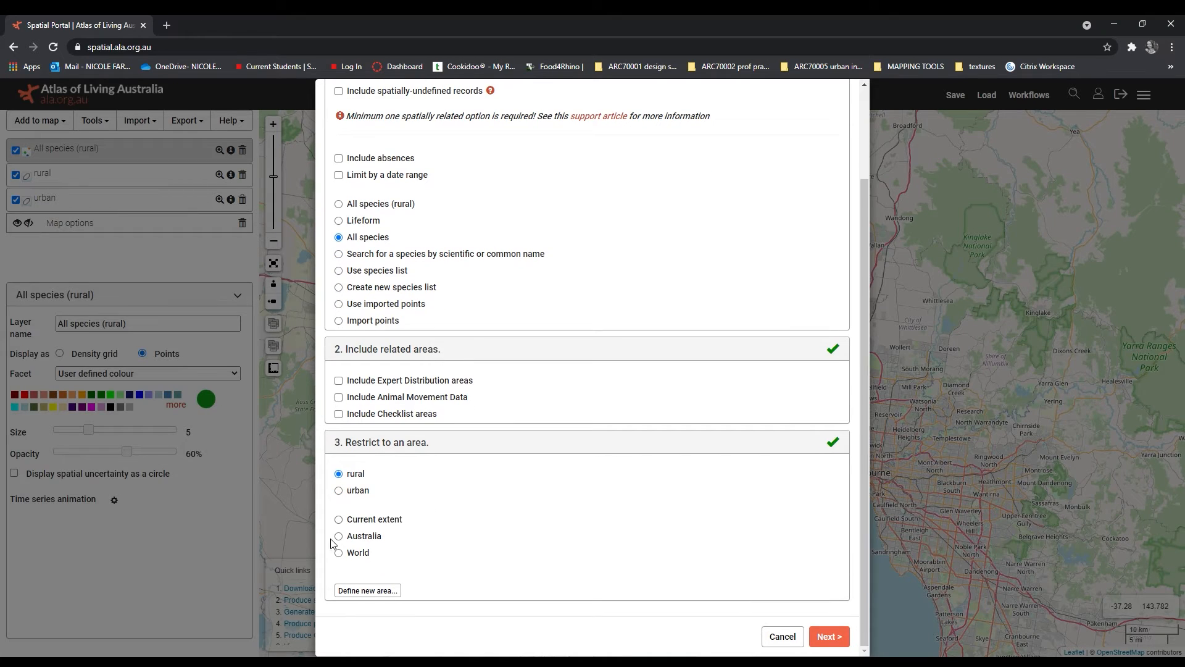
pyautogui.click(356, 492)
pyautogui.scroll(1, 419, 370)
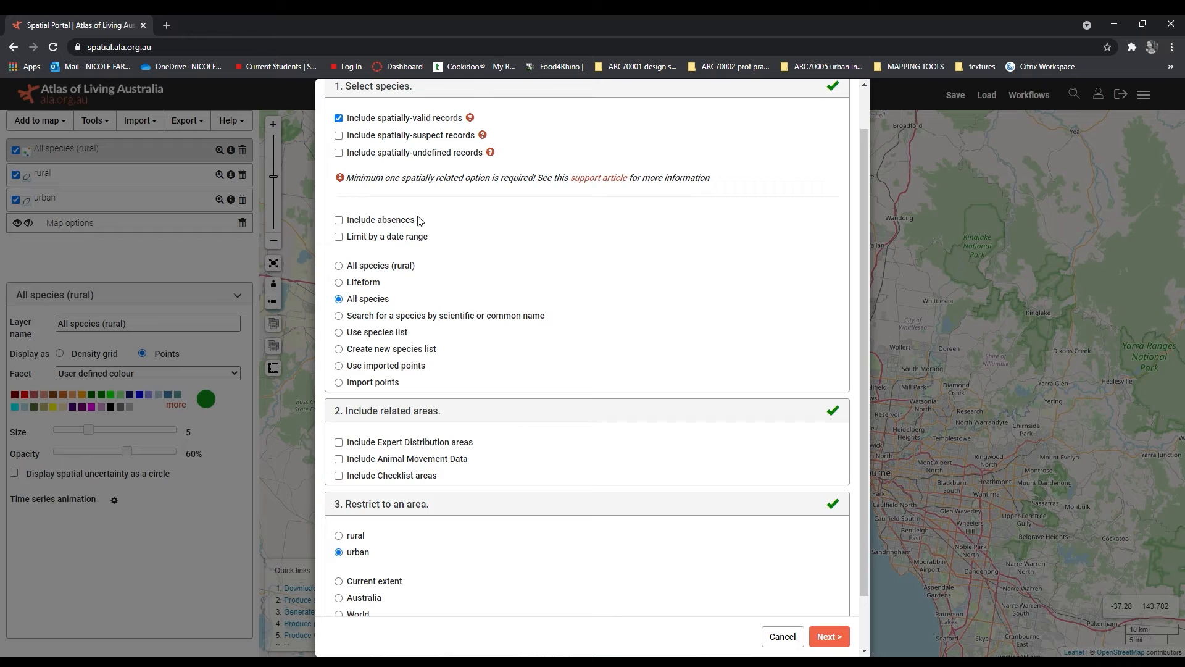
pyautogui.scroll(-1, 597, 479)
pyautogui.scroll(-1, 597, 478)
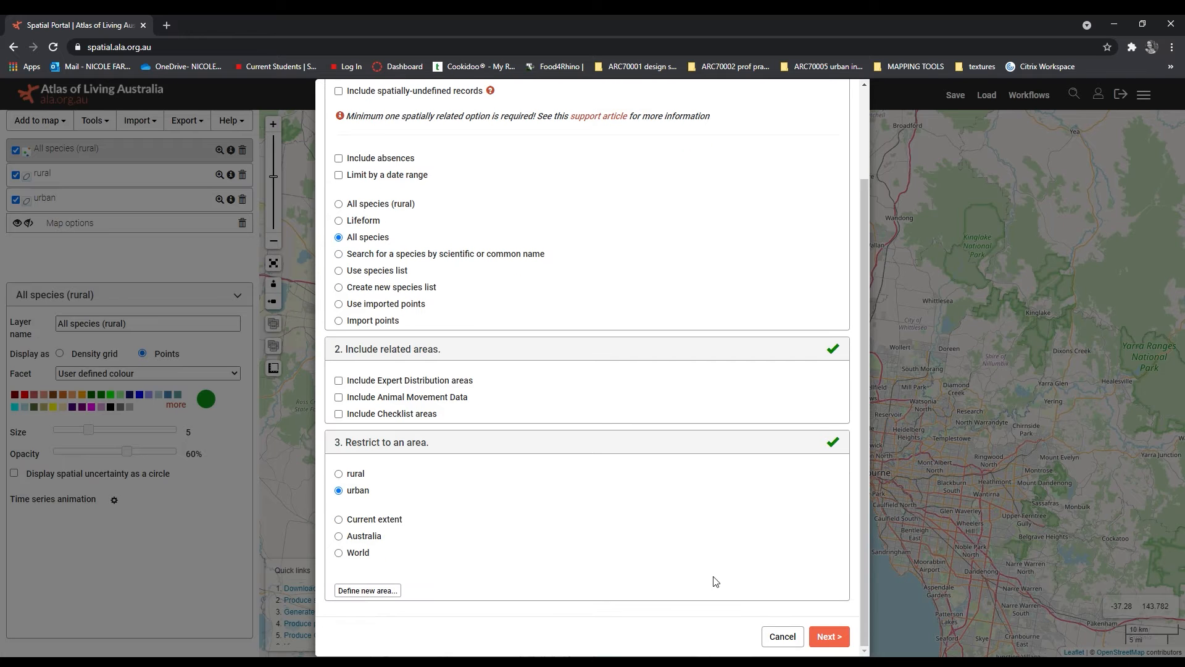
pyautogui.click(827, 636)
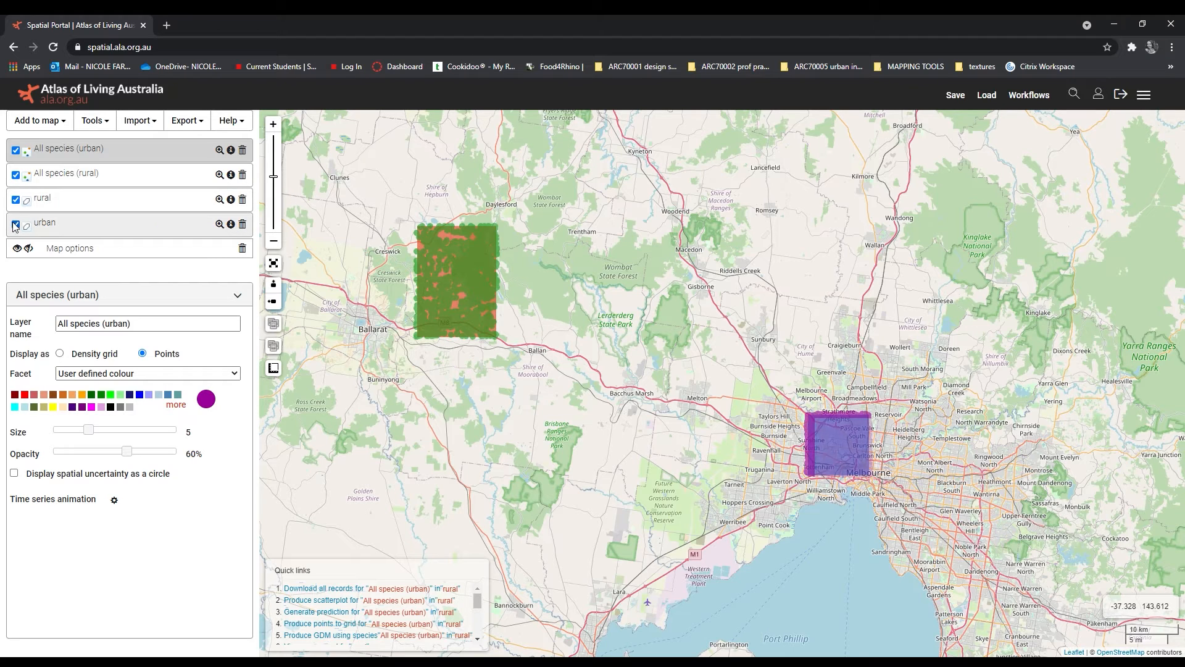
# Step: Set the opacity of the urban and rural area layers to 15% and hide both layers
pyautogui.click(110, 233)
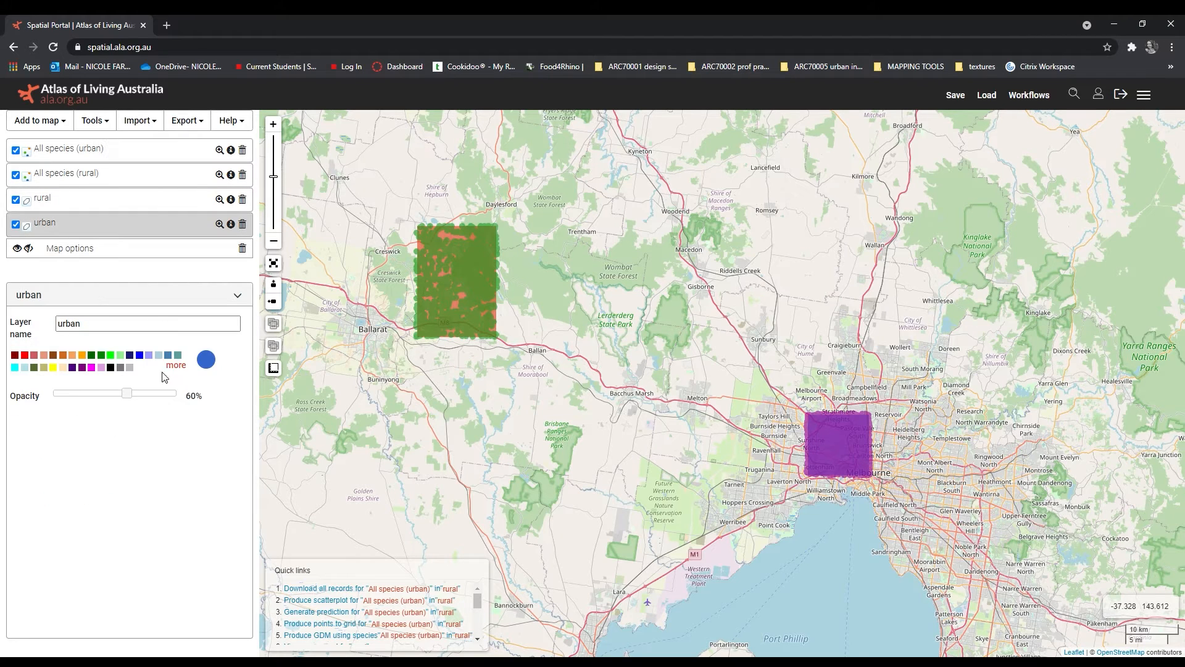
pyautogui.moveTo(125, 398); pyautogui.dragTo(67, 398)
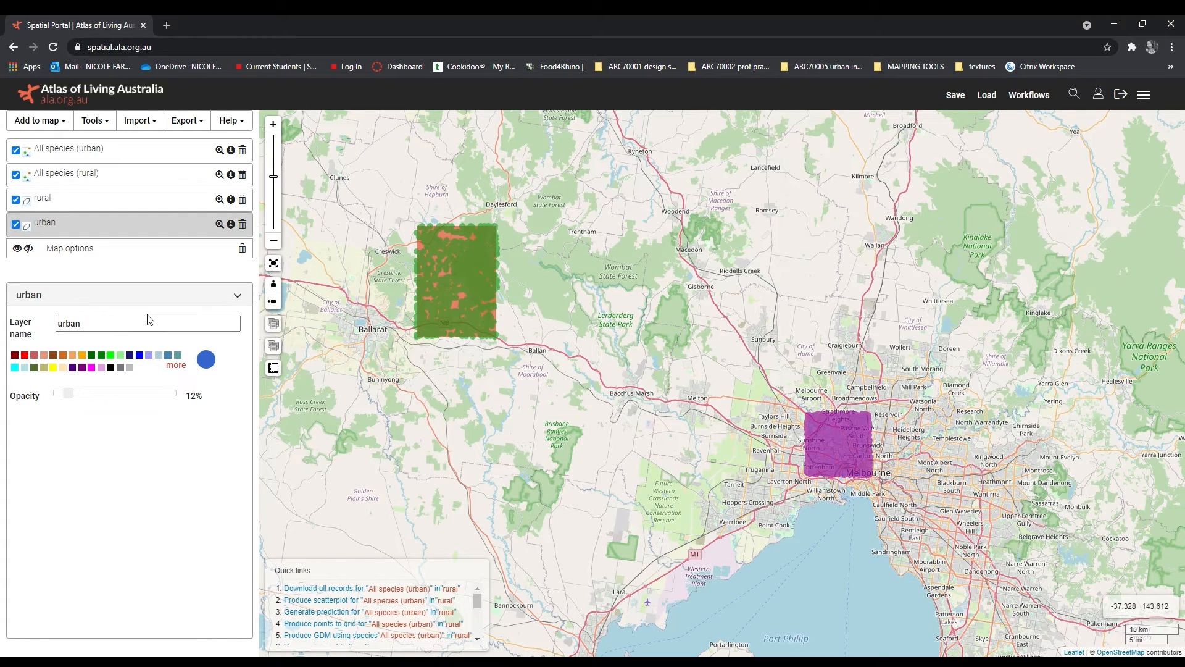
pyautogui.click(121, 202)
pyautogui.moveTo(116, 404); pyautogui.dragTo(74, 404)
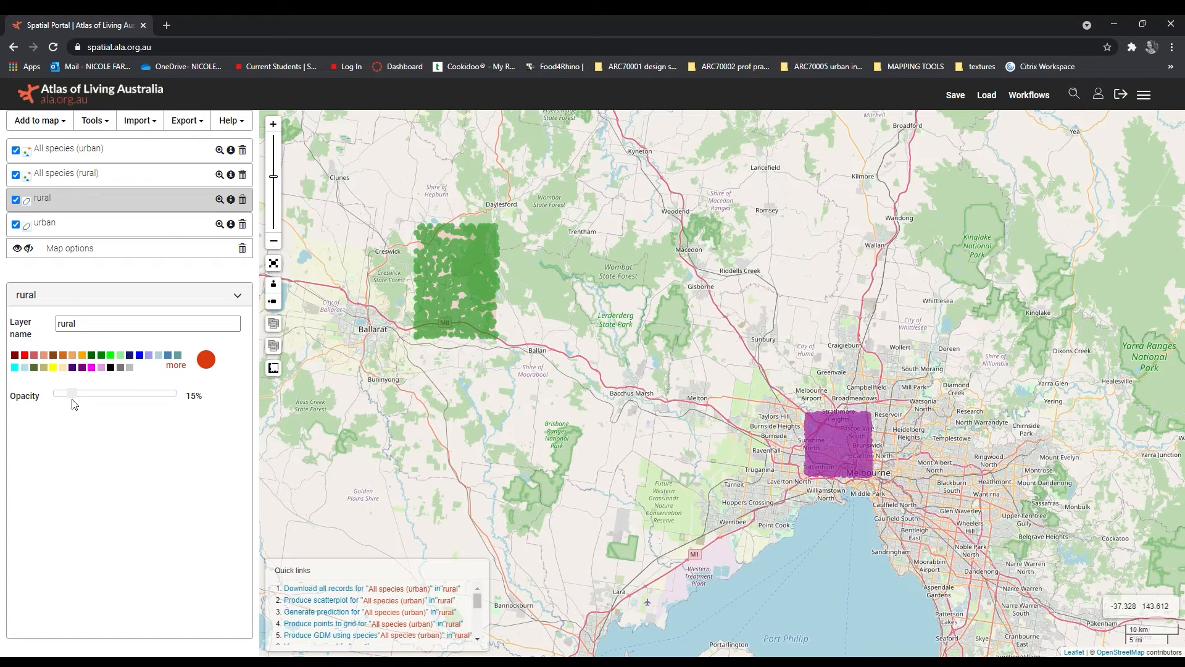
pyautogui.click(154, 234)
pyautogui.moveTo(67, 397); pyautogui.dragTo(73, 397)
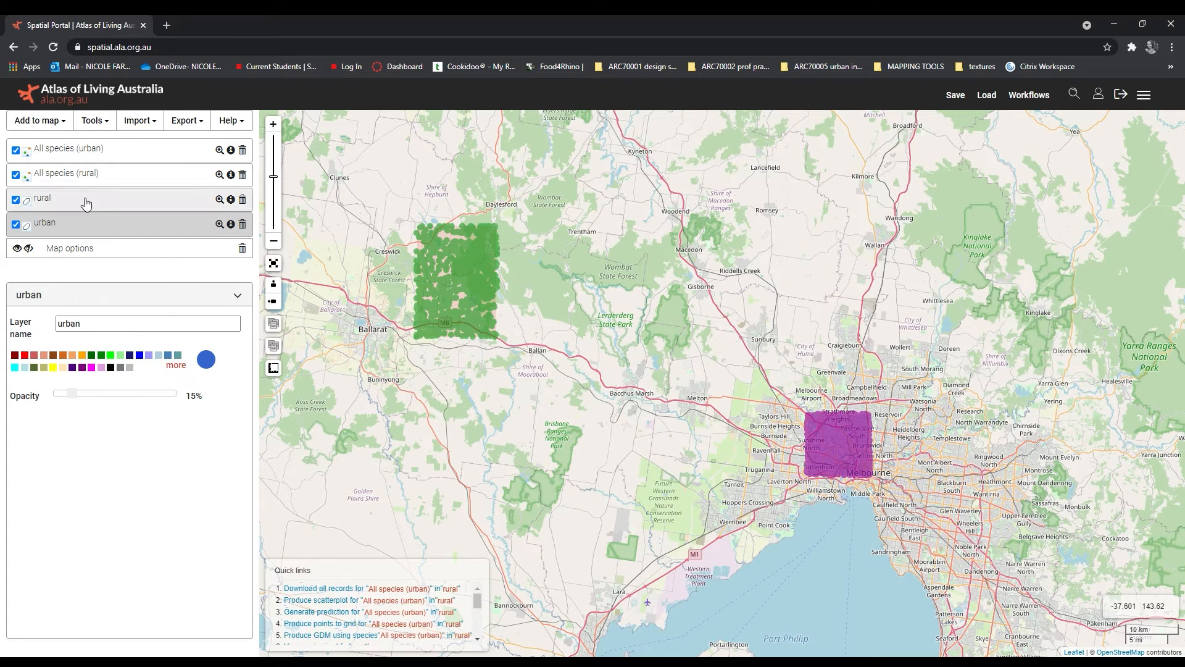
pyautogui.click(16, 225)
pyautogui.click(16, 200)
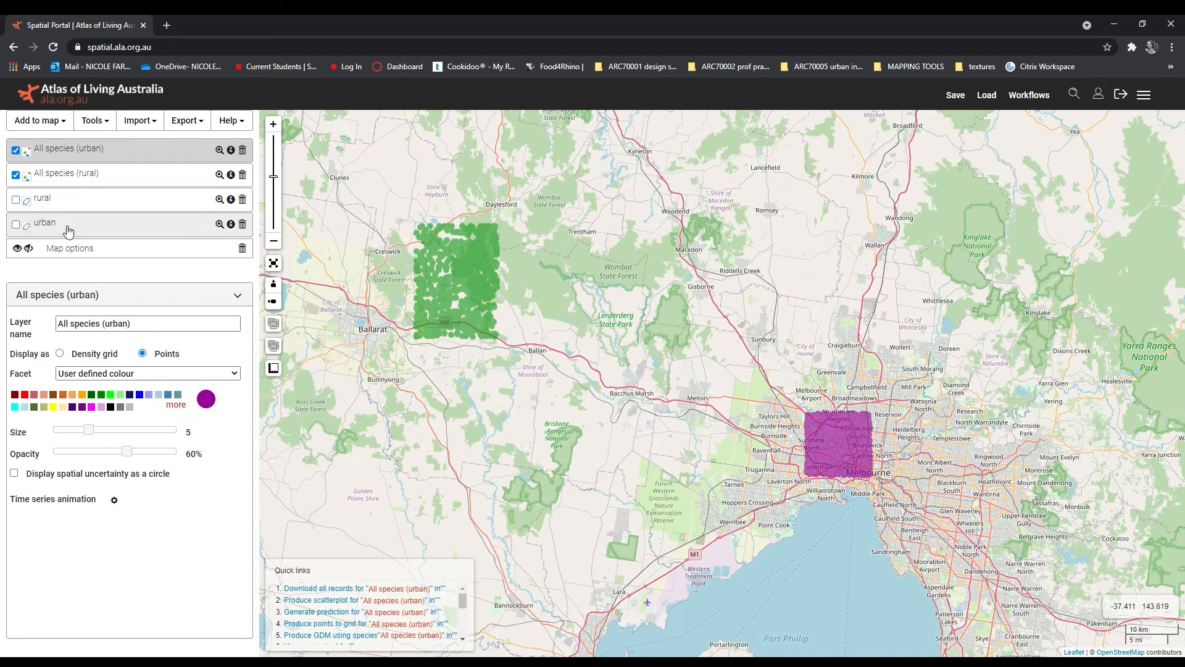
# Step: Classify the All species (rural) layer by the Kingdom facet, with point size 4 and opacity 50%
pyautogui.click(109, 179)
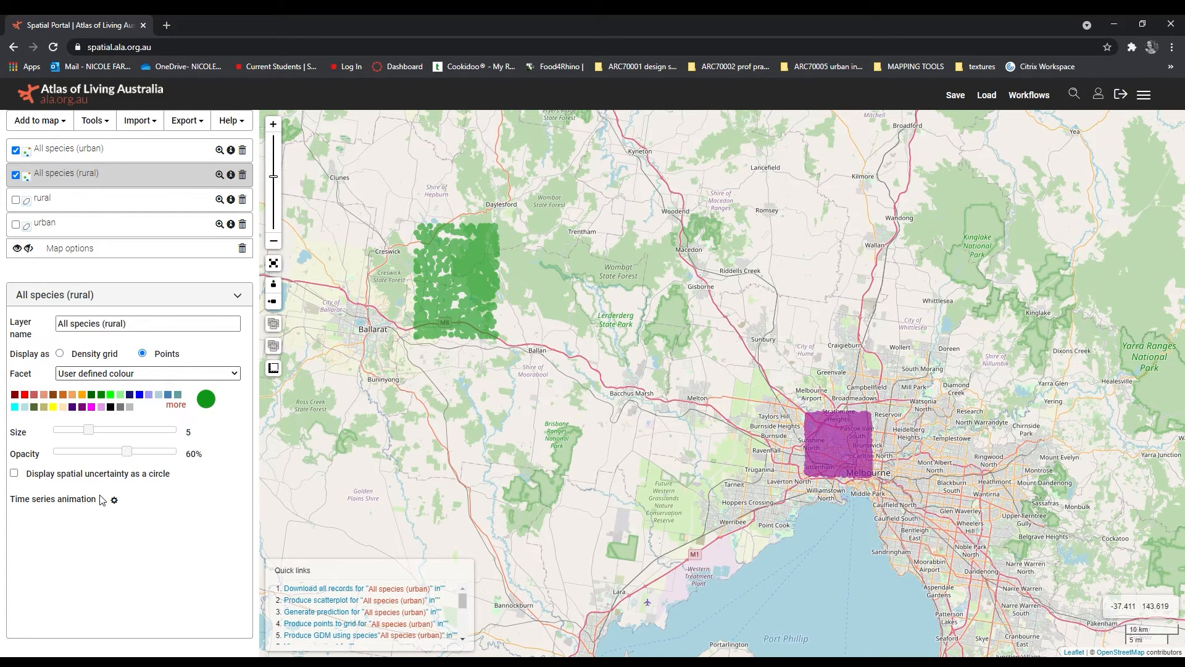
pyautogui.click(100, 538)
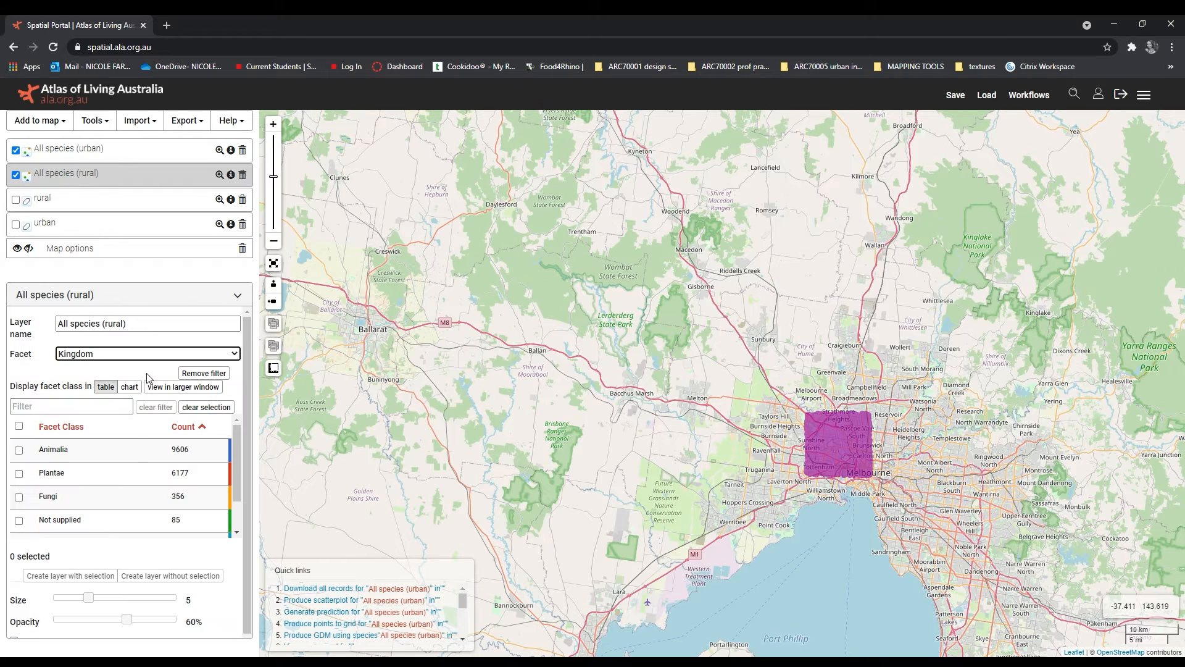
pyautogui.moveTo(239, 451); pyautogui.dragTo(239, 476)
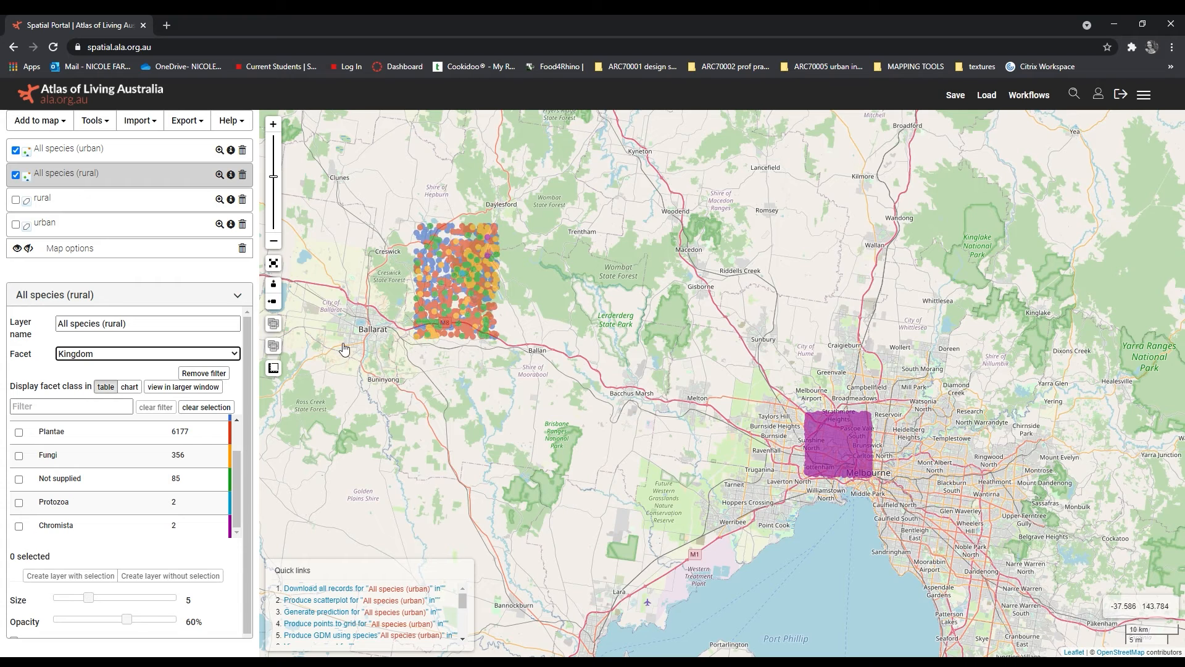
pyautogui.click(90, 595)
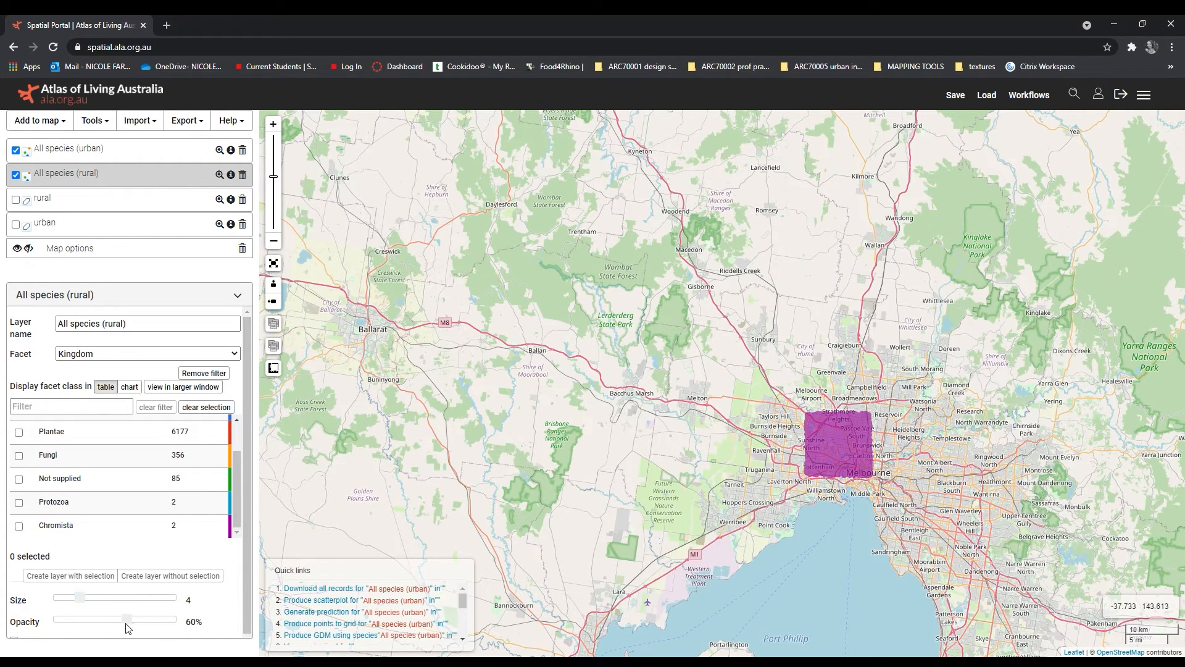
pyautogui.moveTo(127, 619); pyautogui.dragTo(114, 619)
# Step: Classify the All species (urban) layer by the Kingdom facet, with point size 4 and opacity 50%
pyautogui.click(127, 155)
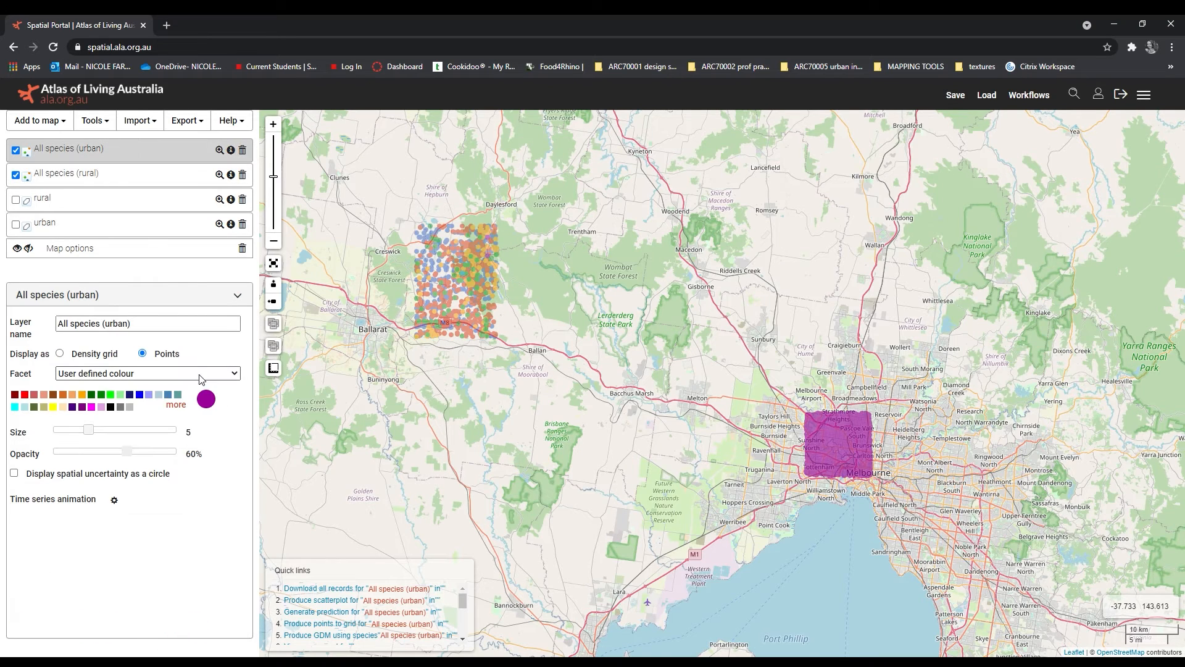
pyautogui.click(76, 537)
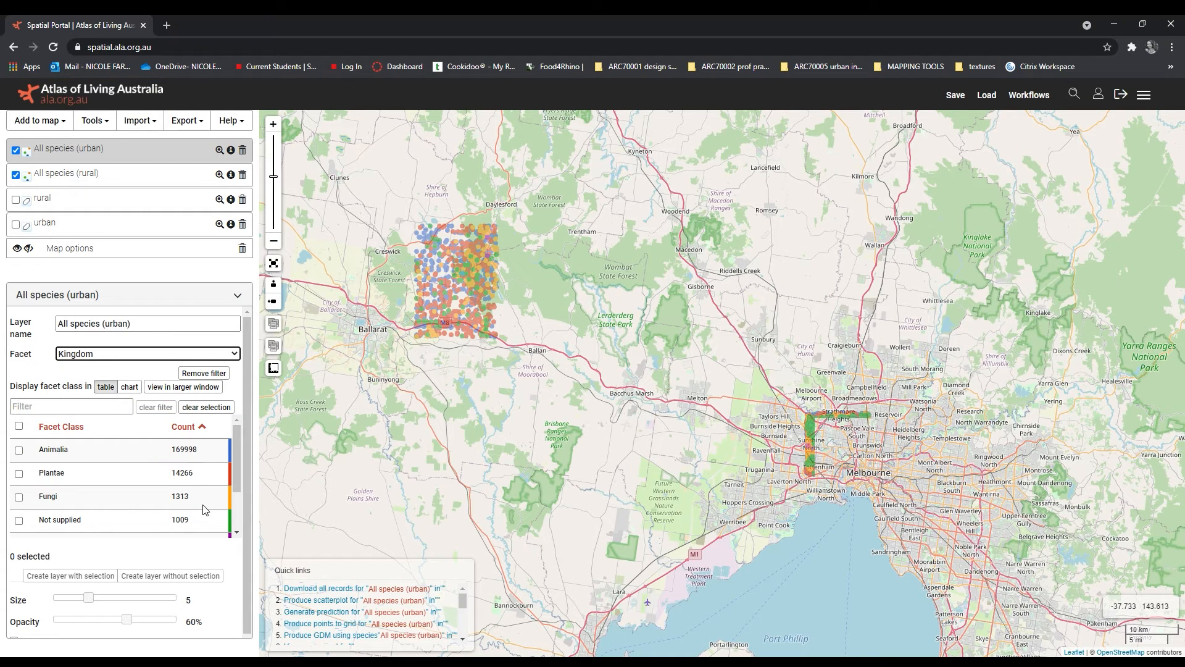
pyautogui.scroll(-2, 215, 521)
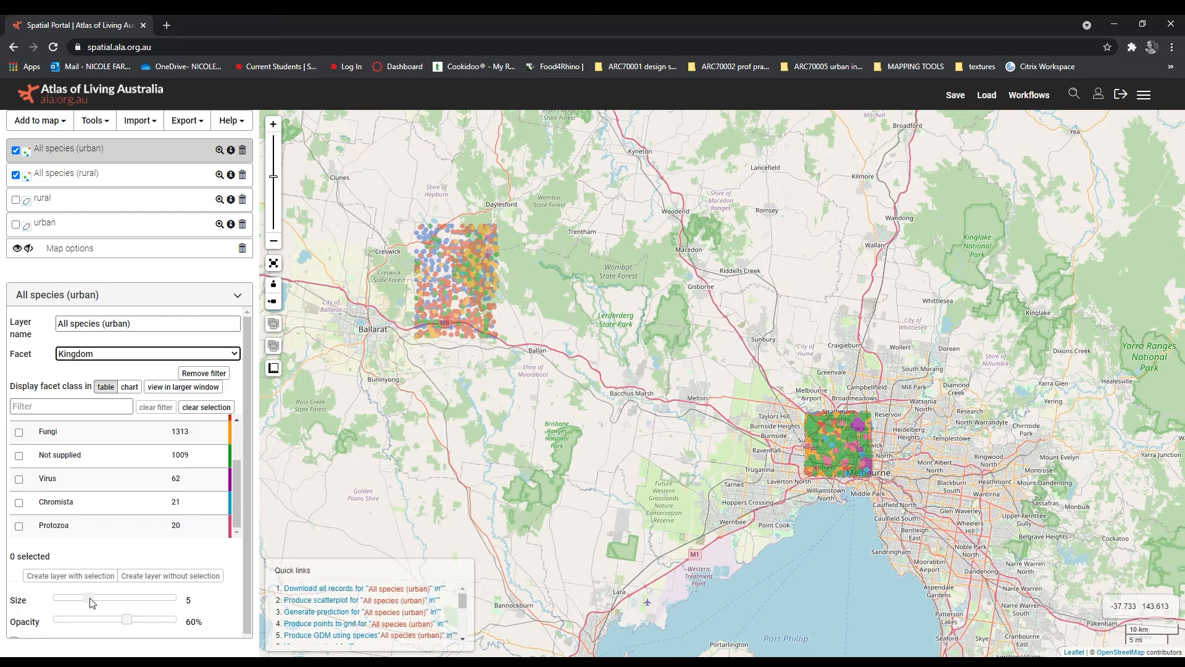
pyautogui.moveTo(88, 597); pyautogui.dragTo(119, 622)
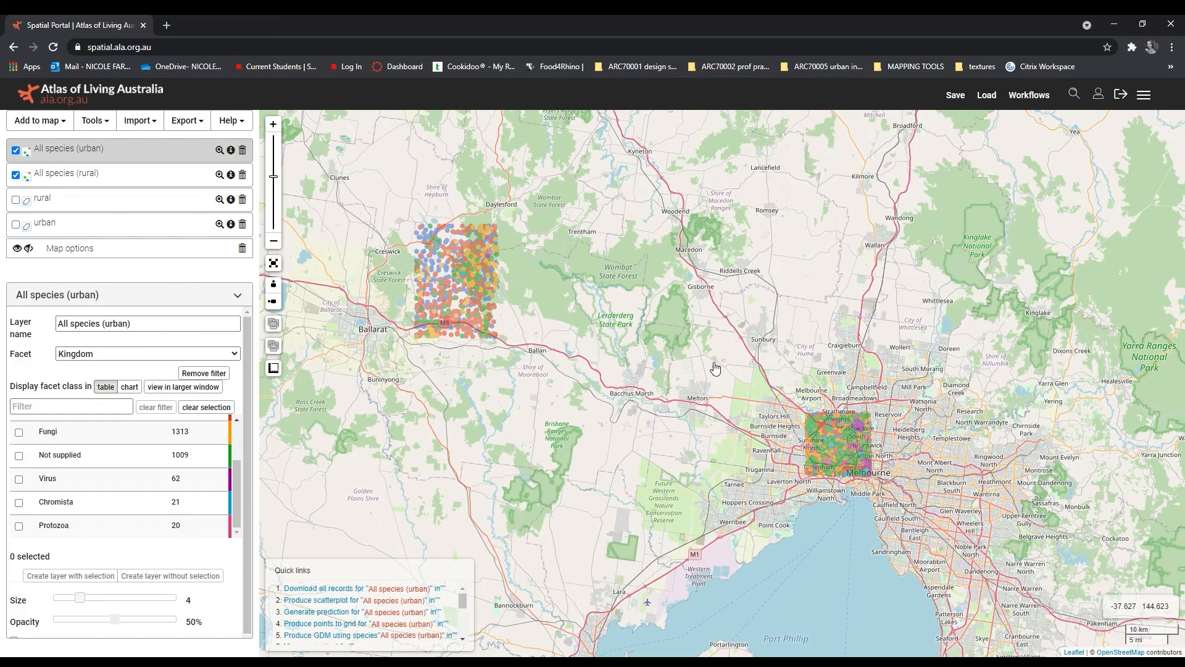
# Step: Examine the kingdom-coloured points of both areas on the map and the urban layer's list of kingdom classes
pyautogui.scroll(1, 644, 301)
pyautogui.moveTo(496, 368); pyautogui.dragTo(584, 320)
pyautogui.scroll(-1, 583, 319)
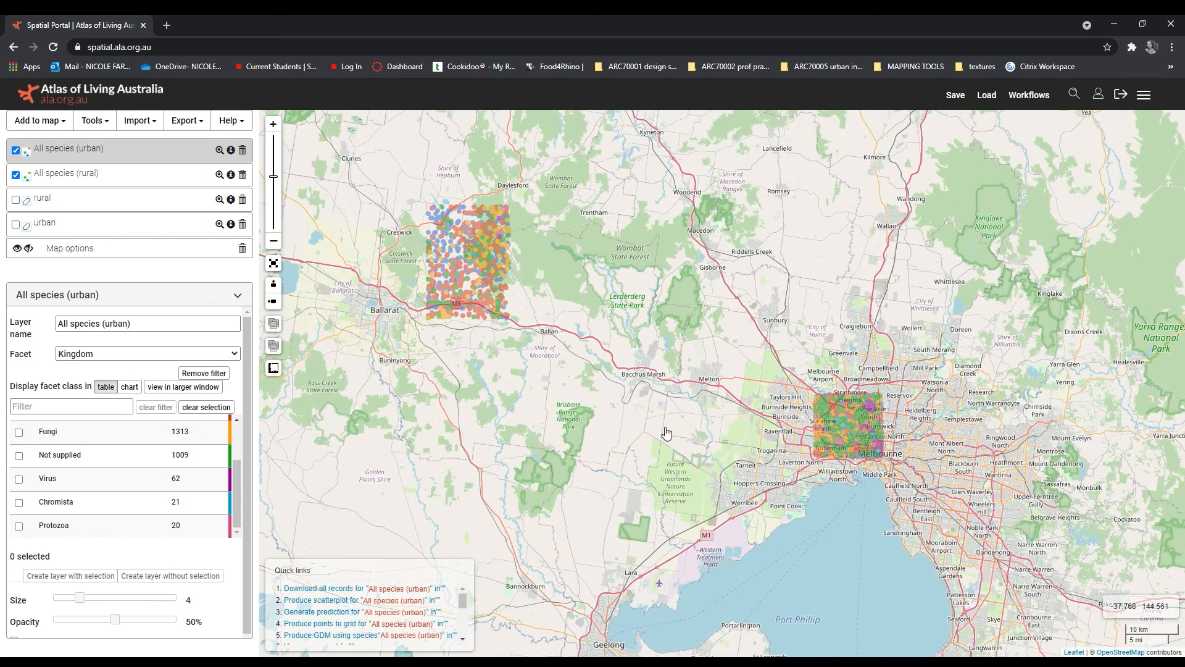
pyautogui.scroll(2, 144, 474)
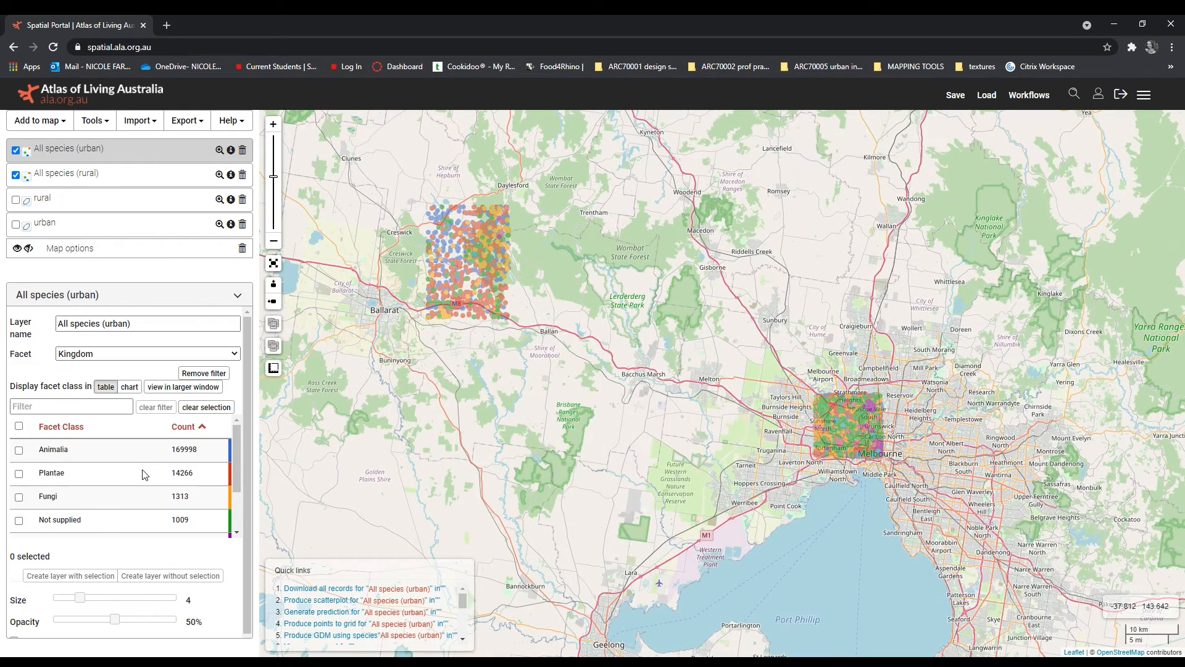
pyautogui.scroll(-2, 144, 474)
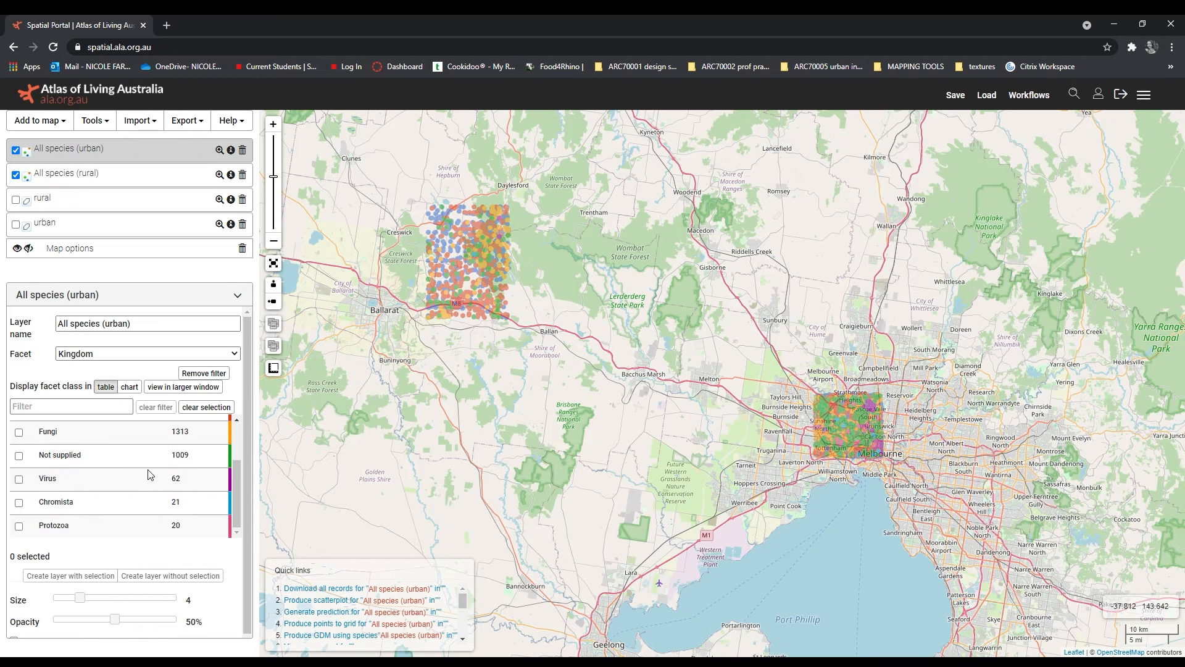
pyautogui.scroll(2, 148, 475)
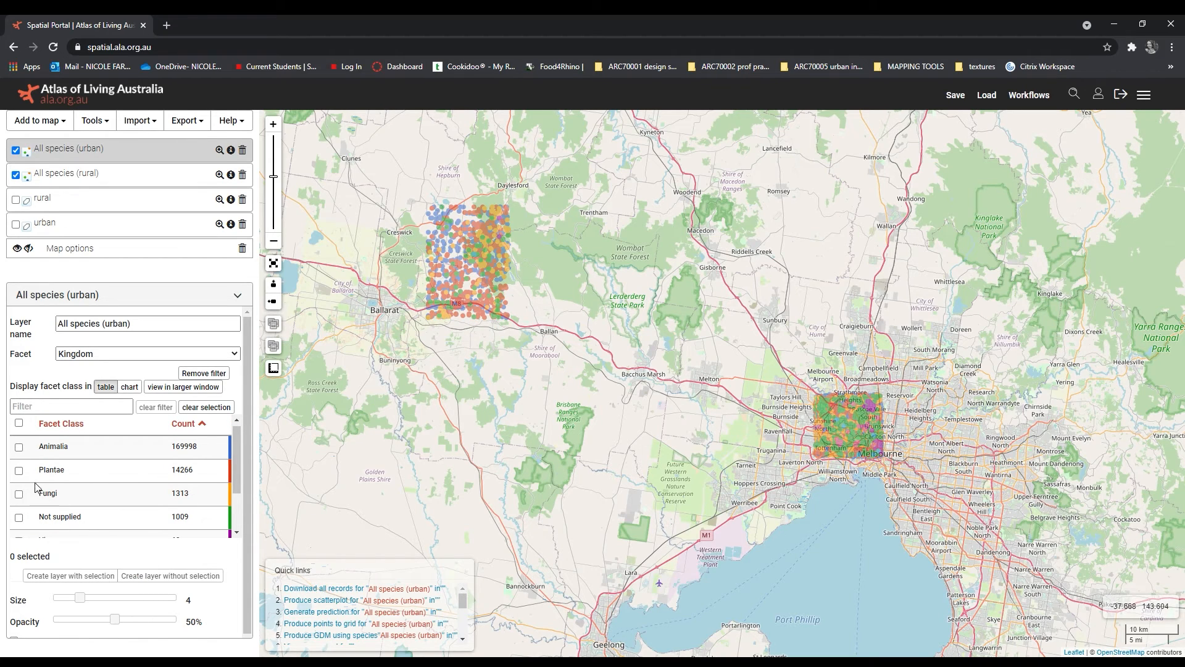
# Step: Select the Animalia and Plantae classes in both the All species (urban) and All species (rural) layers
pyautogui.scroll(1, 37, 487)
pyautogui.click(19, 450)
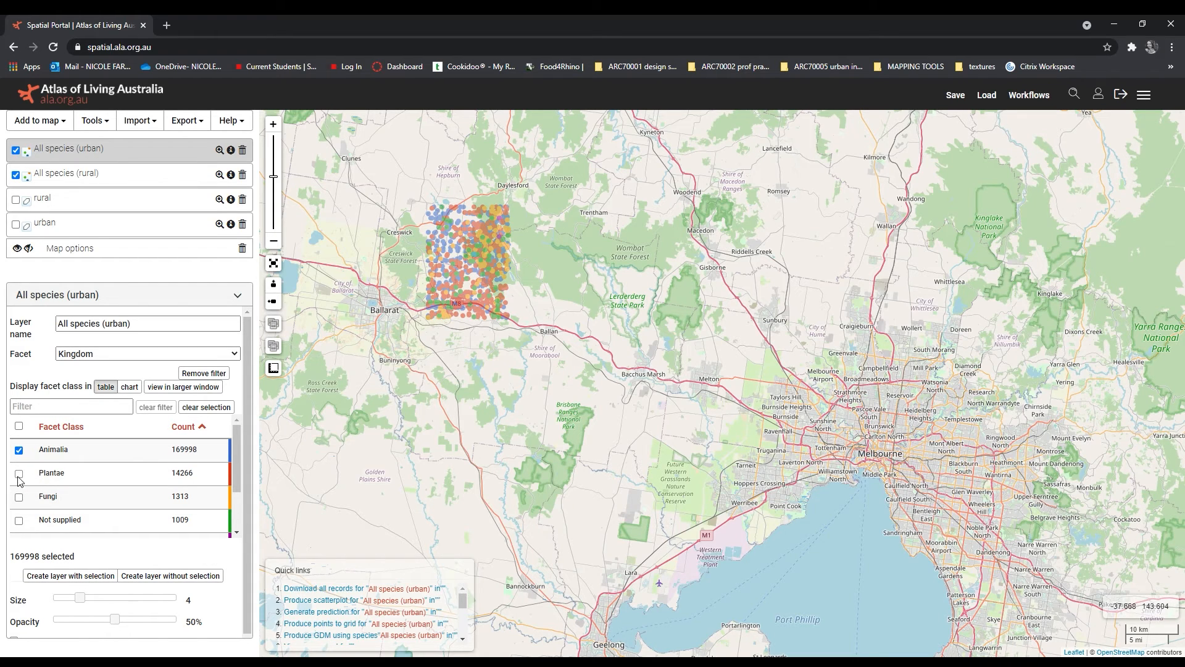
pyautogui.click(19, 474)
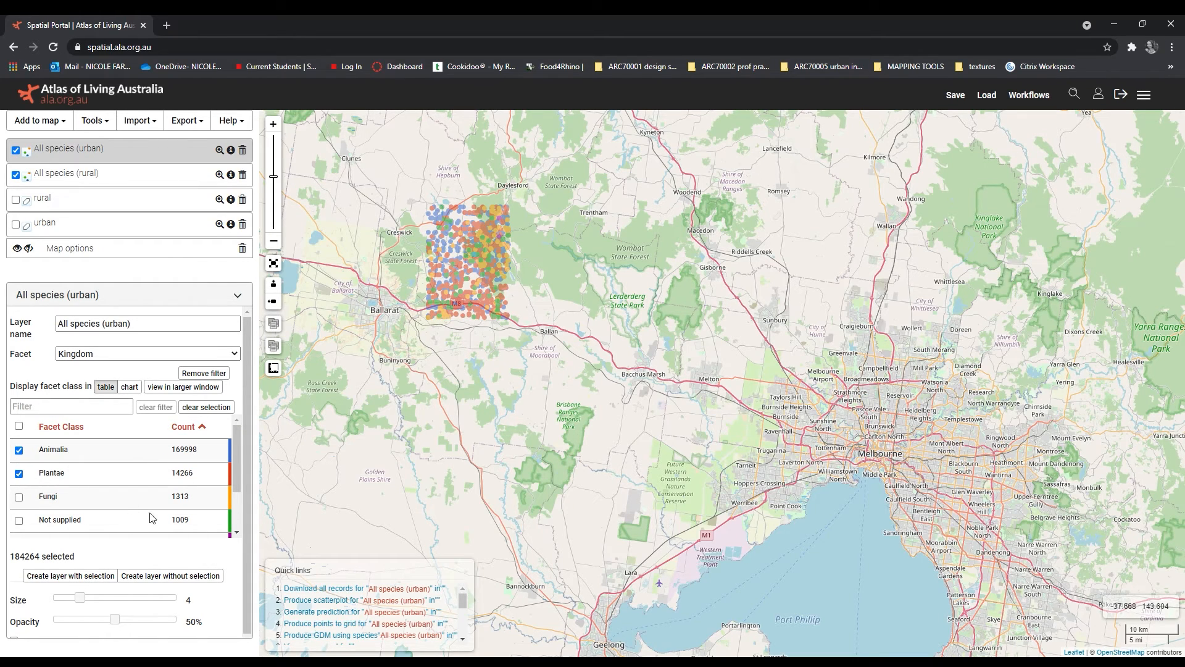
pyautogui.click(174, 180)
pyautogui.click(19, 474)
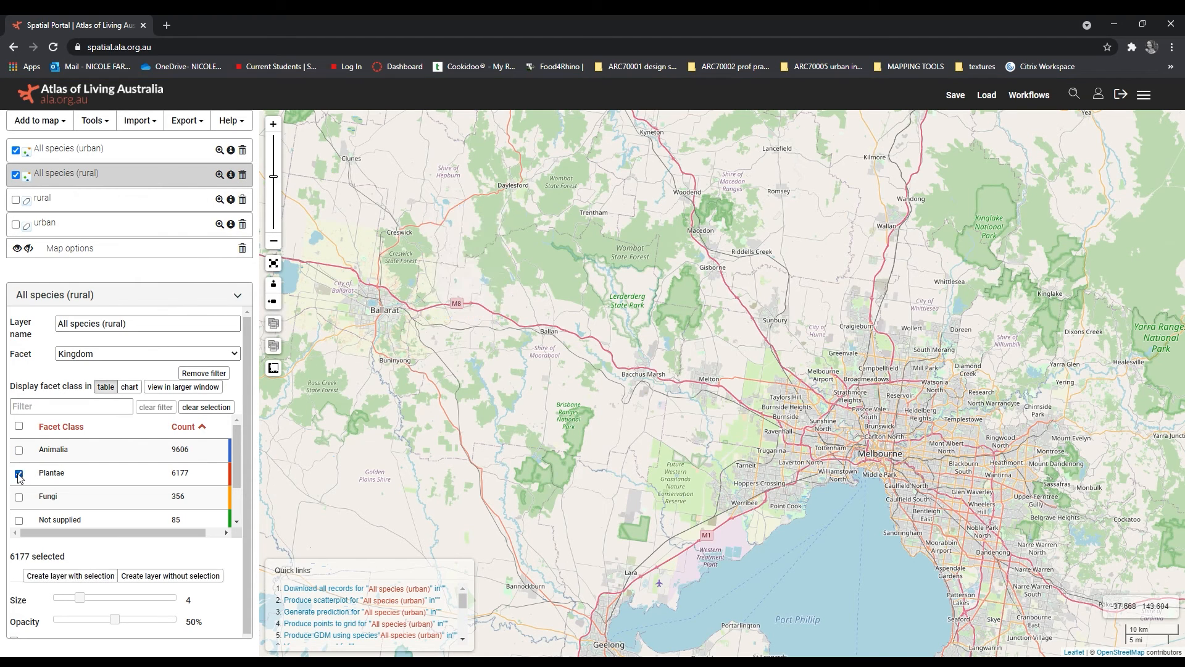
pyautogui.click(19, 450)
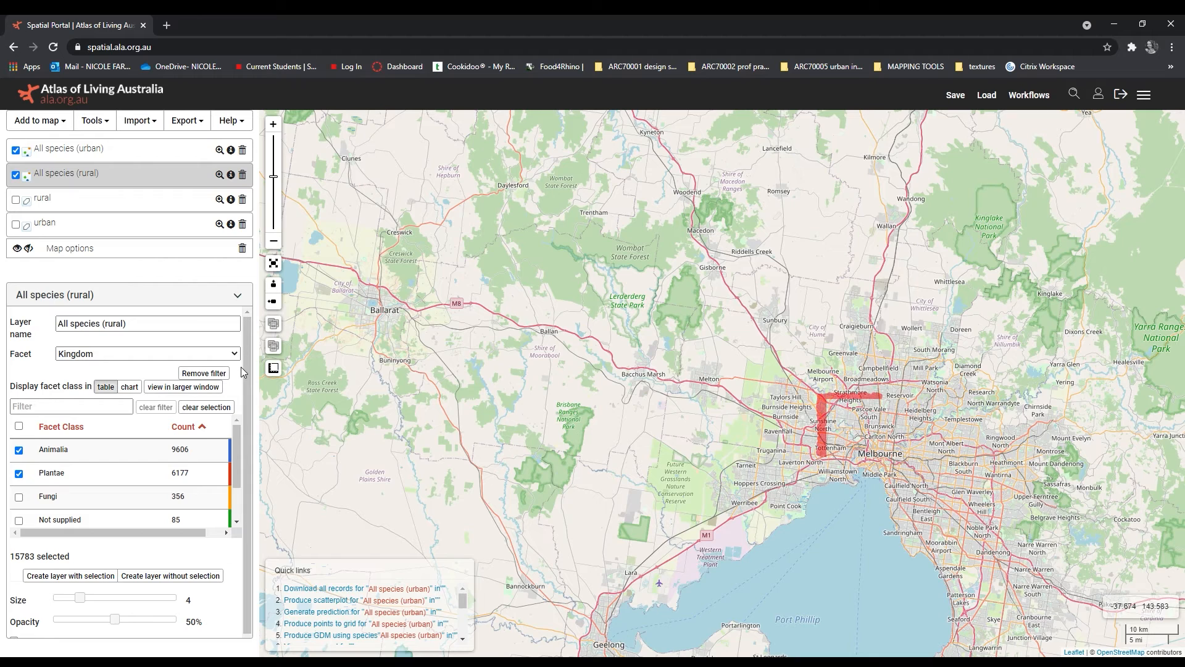
# Step: Reduce the point size of the All species (urban) layer to 2
pyautogui.moveTo(289, 379)
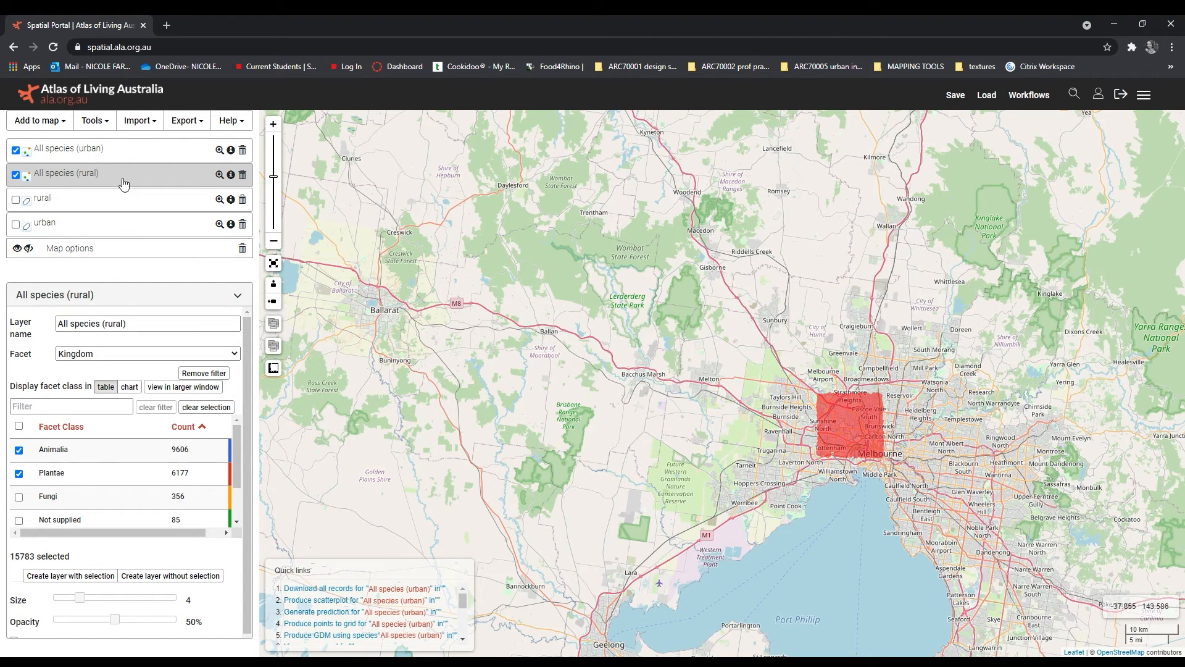
pyautogui.click(125, 154)
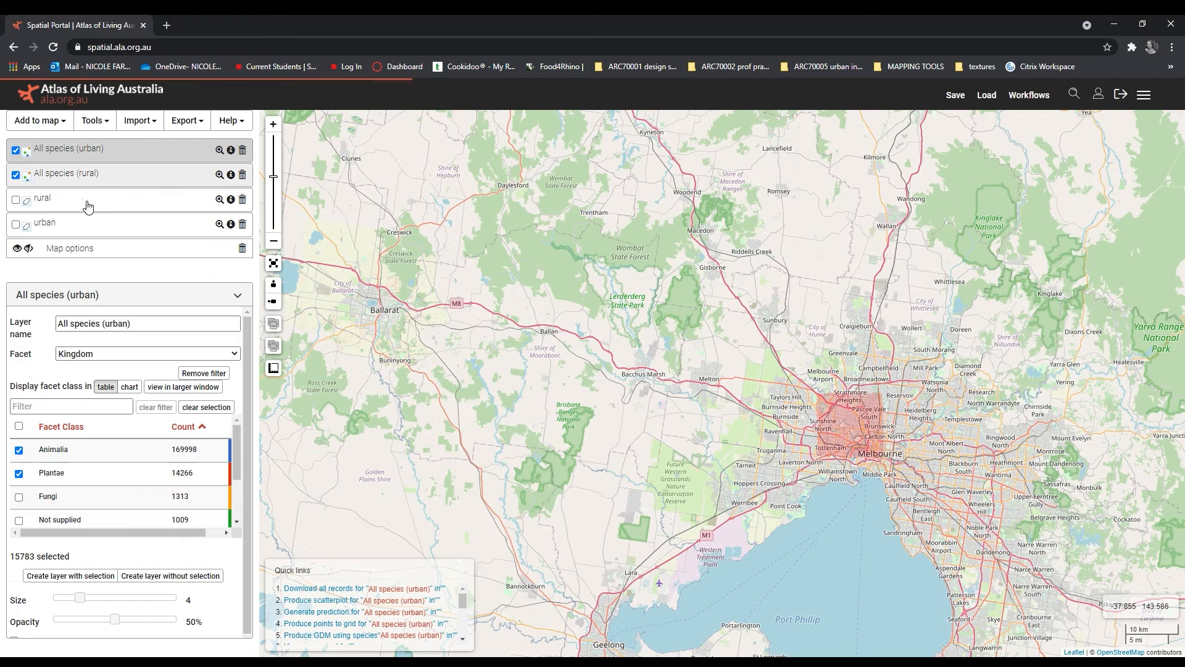
pyautogui.moveTo(83, 602); pyautogui.dragTo(68, 598)
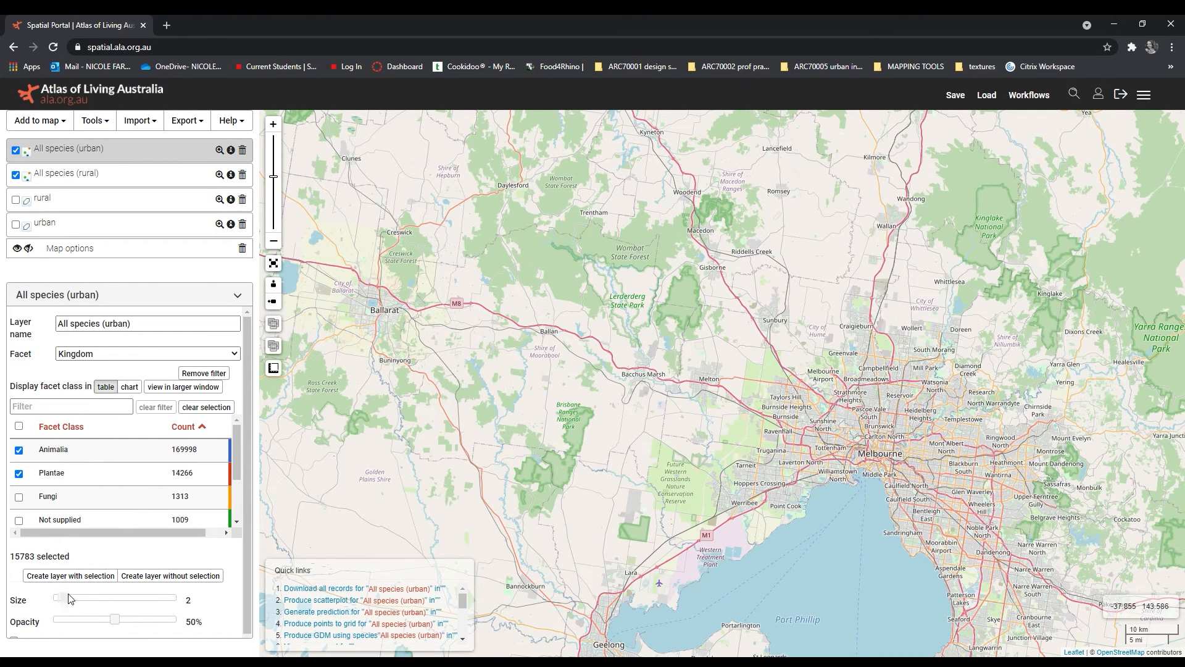
# Step: Reduce the point size of the All species (rural) layer to 2
pyautogui.click(137, 176)
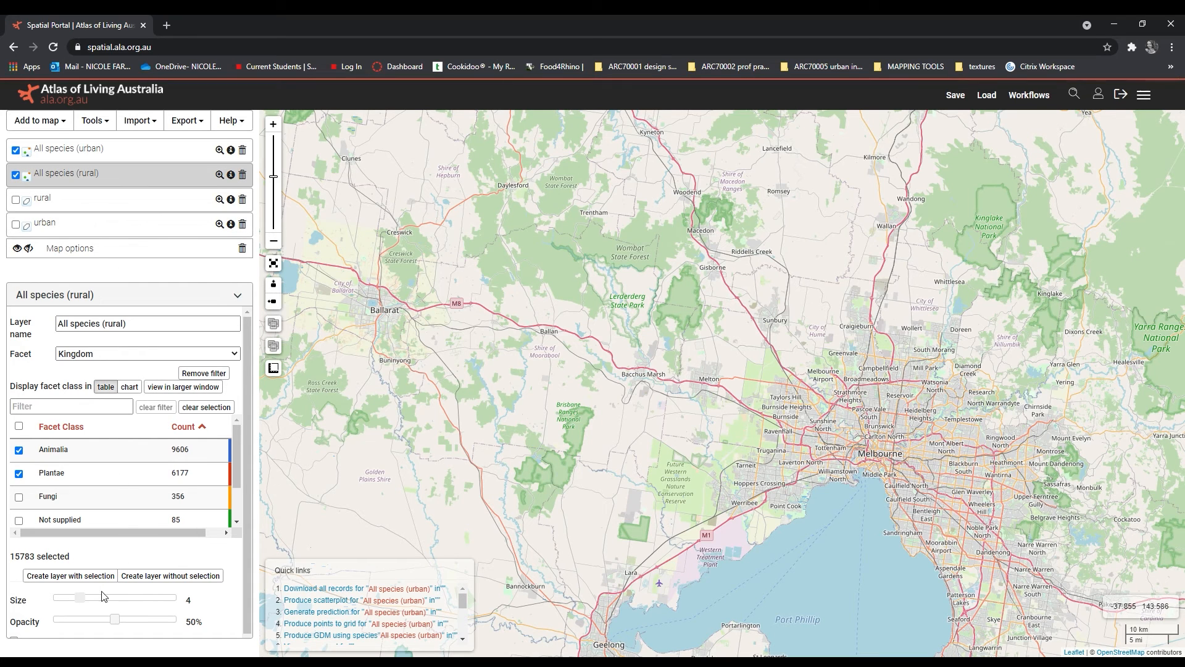
pyautogui.moveTo(82, 603); pyautogui.dragTo(61, 600)
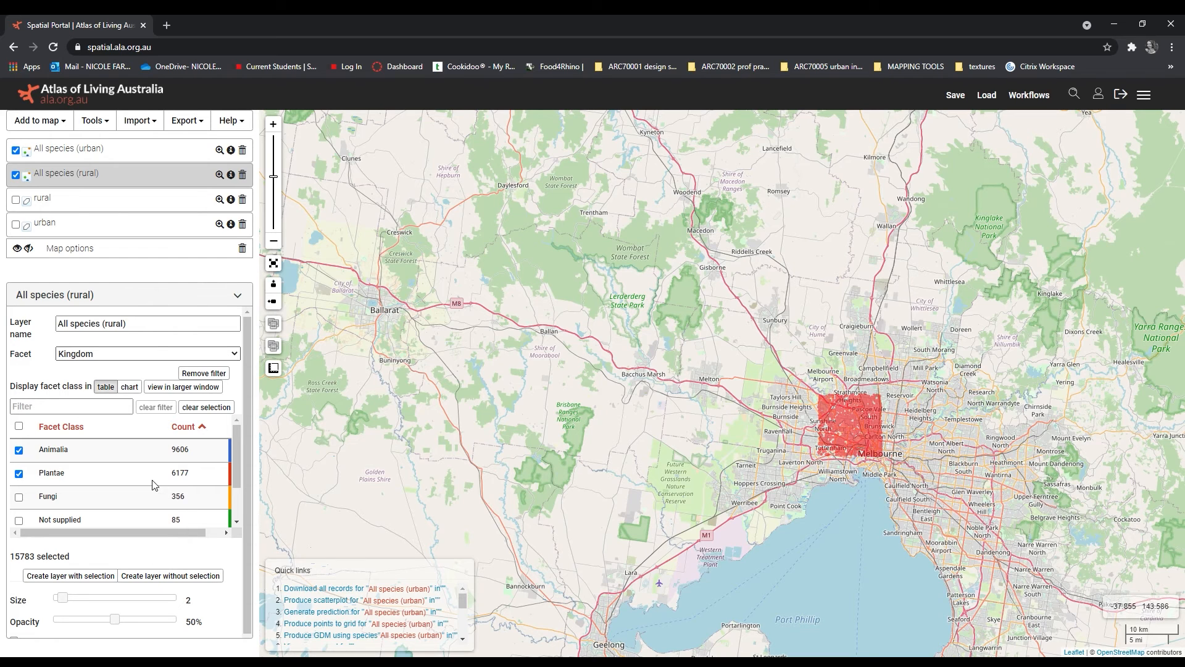
# Step: Classify the All species (rural) layer by the Scientific name facet and select the Malurus (Malurus) cyaneus class
pyautogui.click(81, 431)
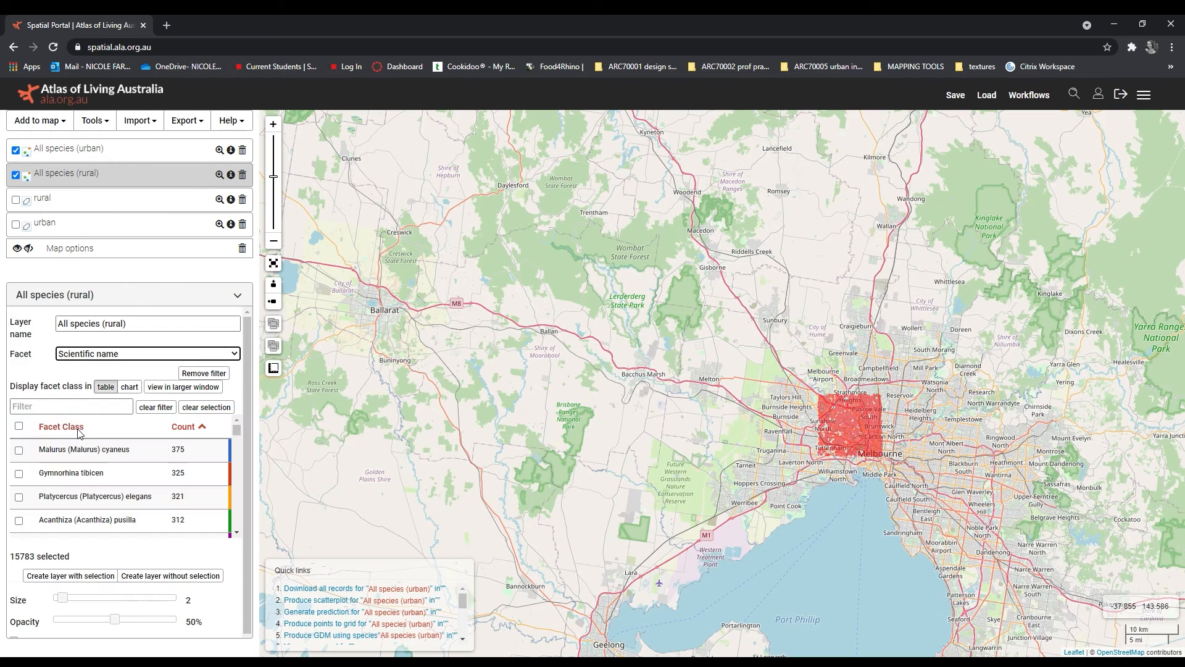
pyautogui.scroll(-5, 113, 483)
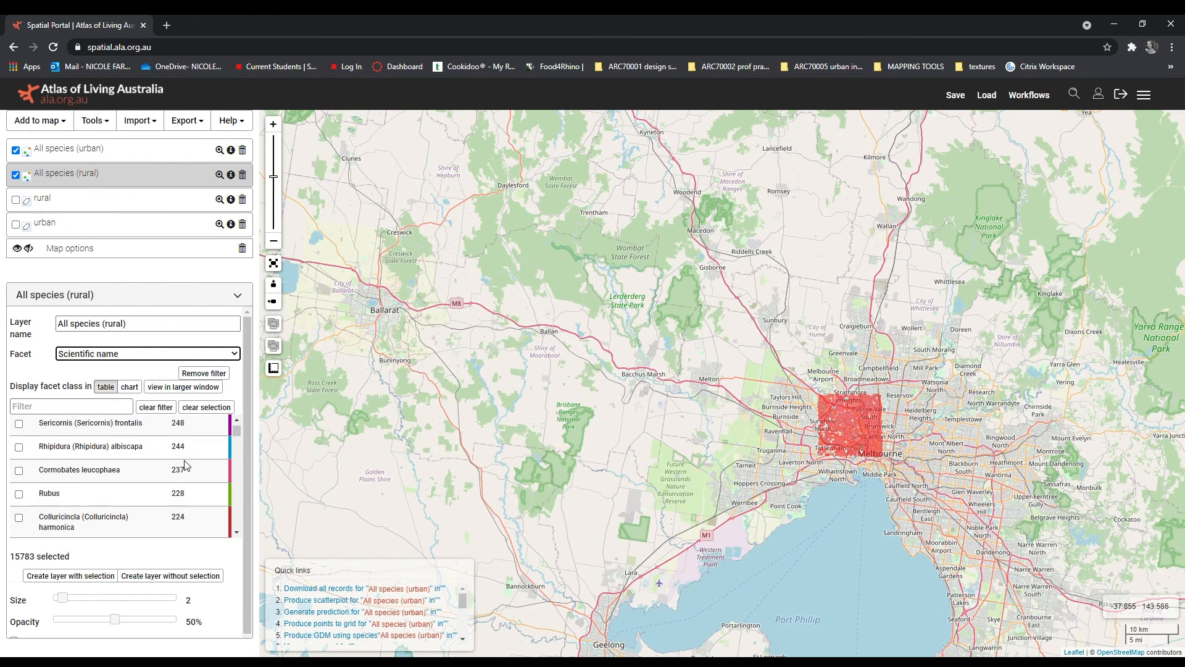
pyautogui.scroll(5, 113, 481)
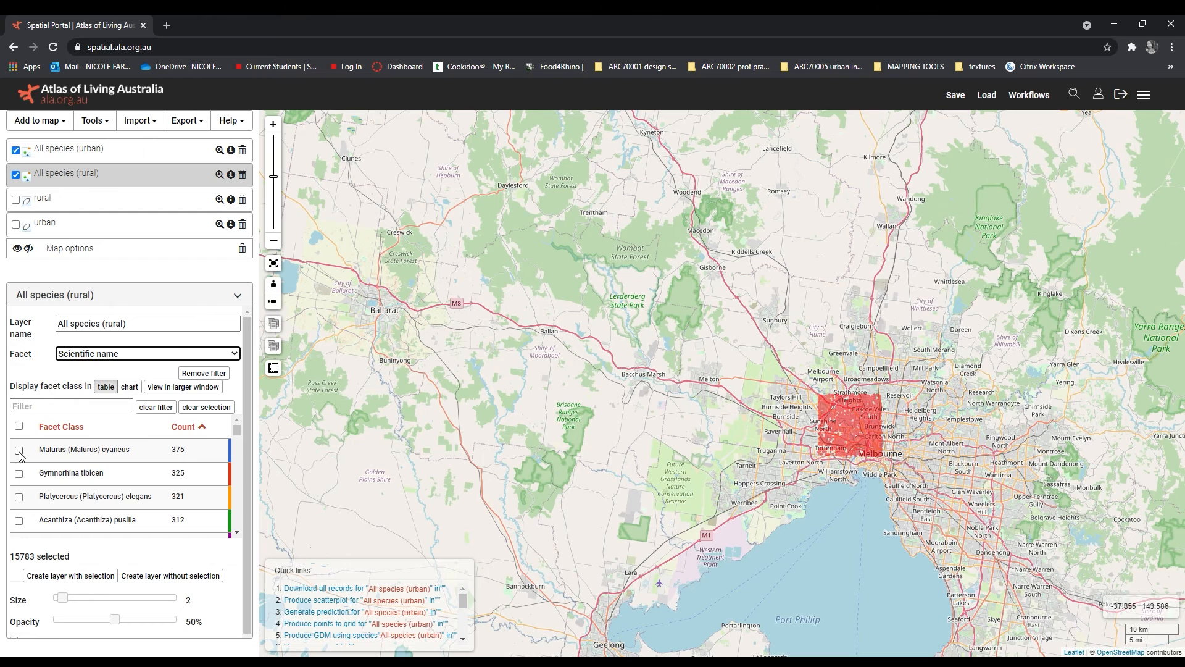
pyautogui.click(19, 453)
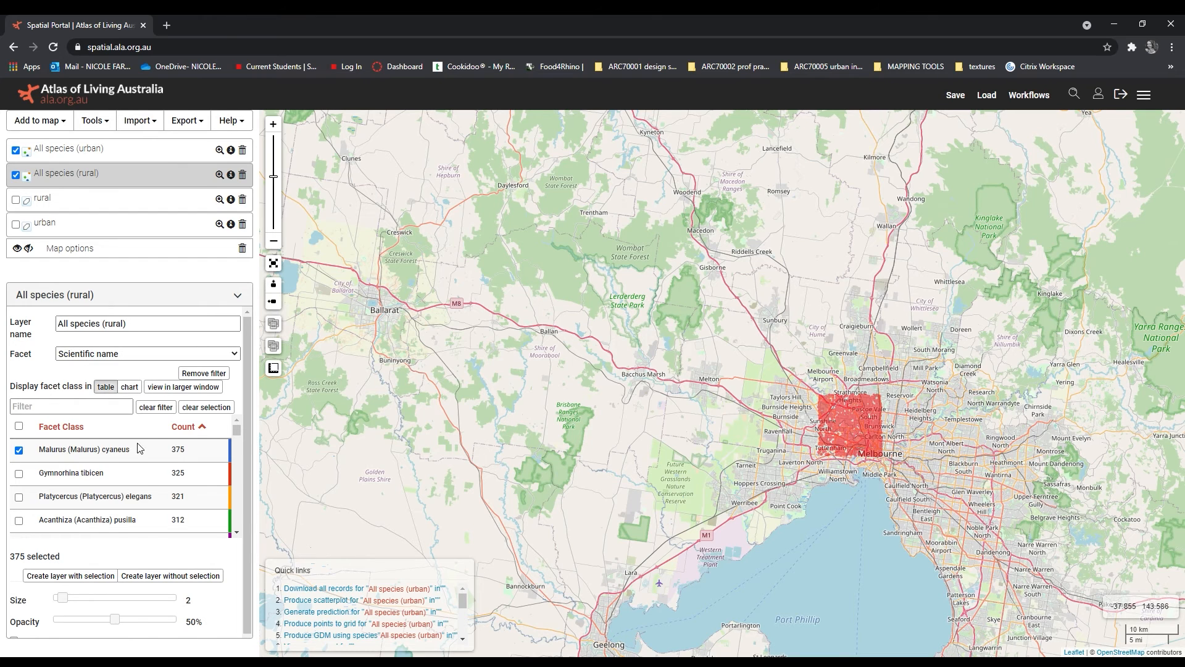
# Step: Classify the All species (urban) layer by the Scientific name facet and select the Malurus (Malurus) cyaneus class
pyautogui.click(142, 156)
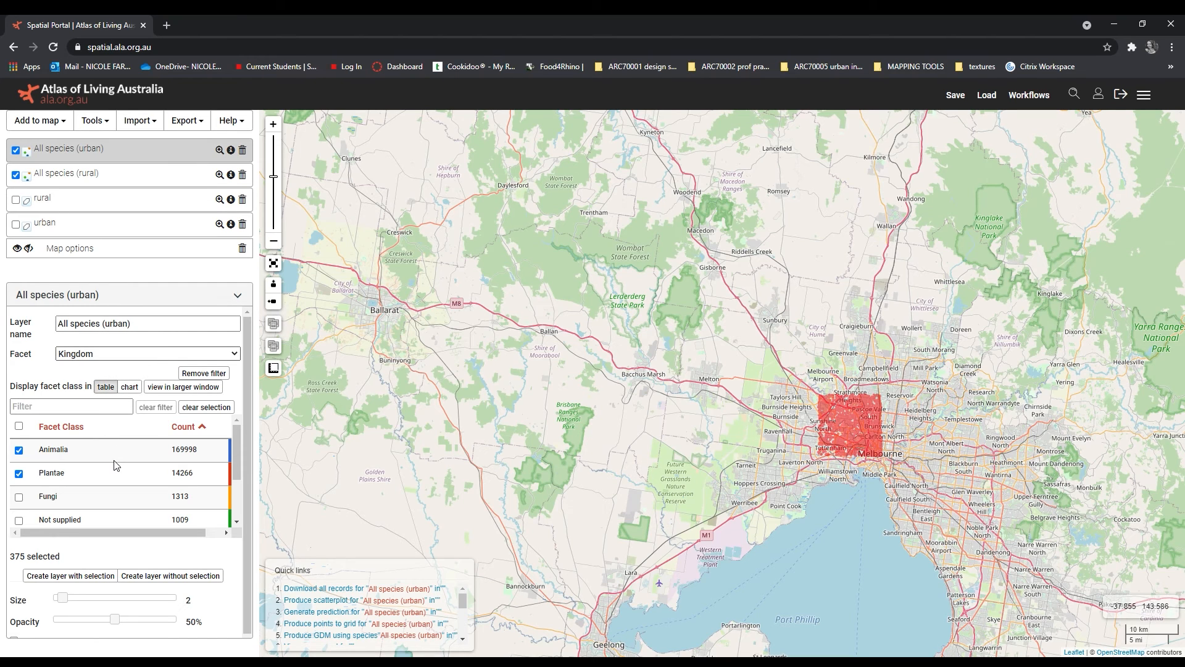
pyautogui.click(106, 438)
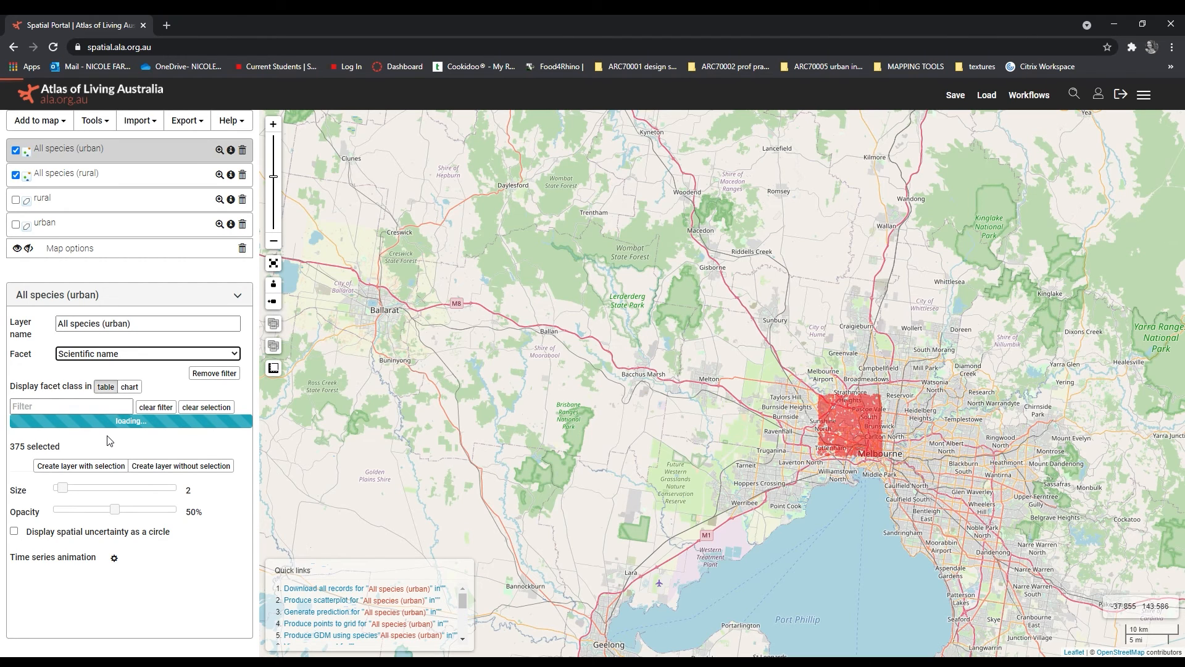
pyautogui.scroll(-3, 147, 479)
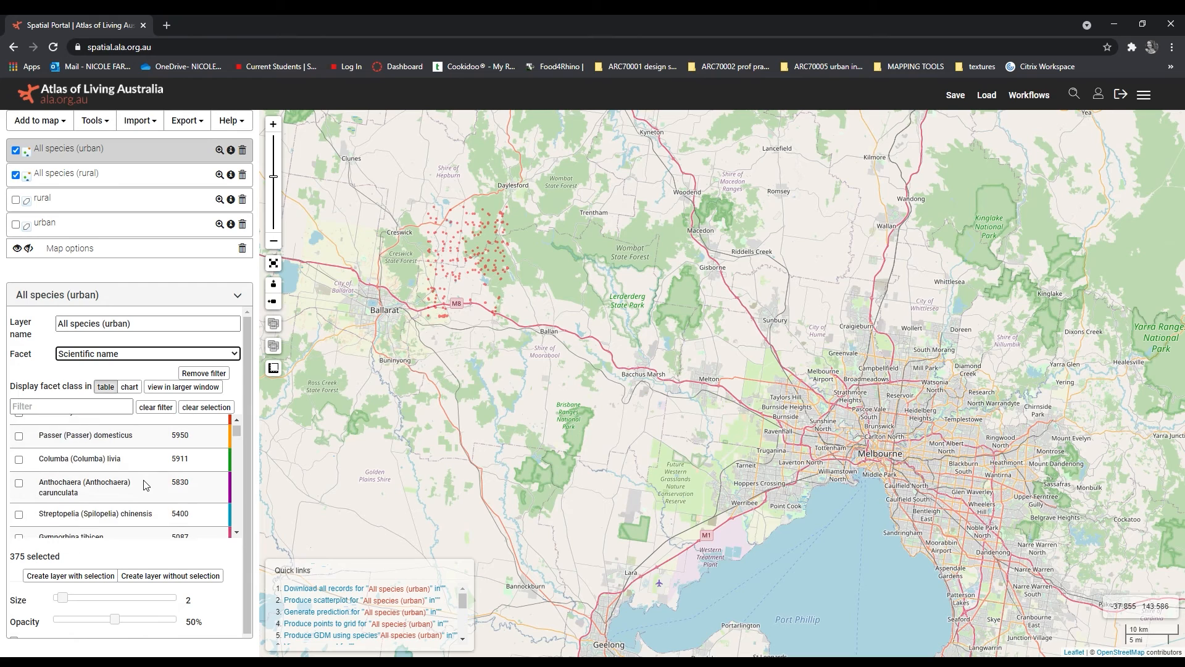
pyautogui.scroll(-5, 146, 479)
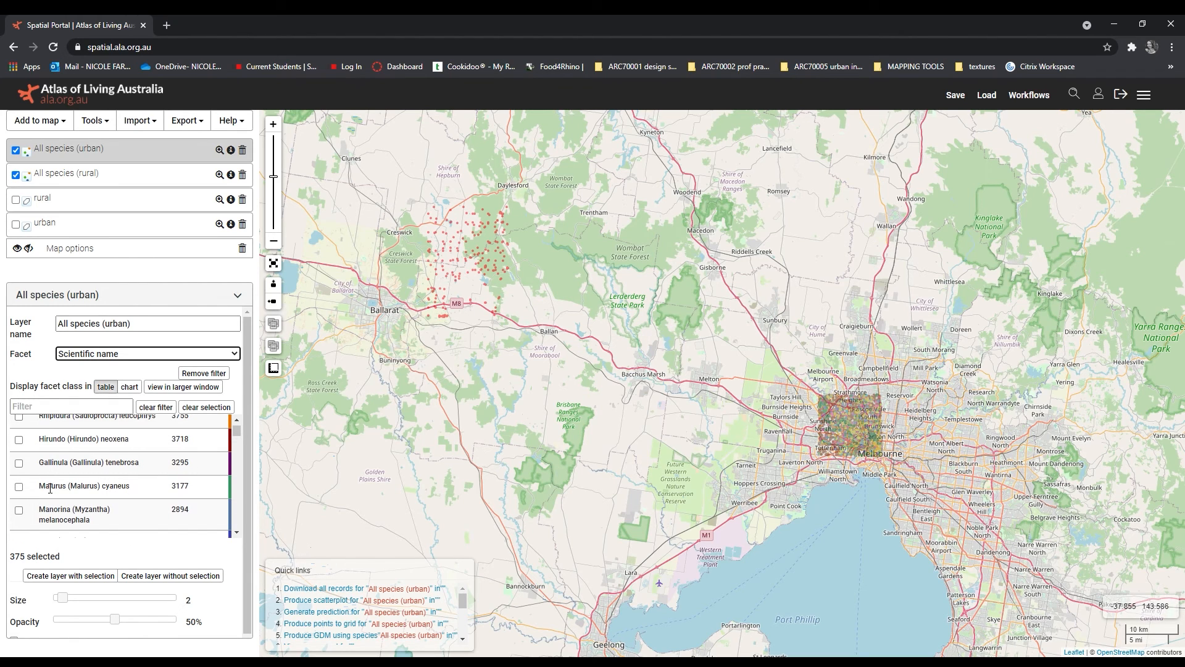
pyautogui.click(19, 486)
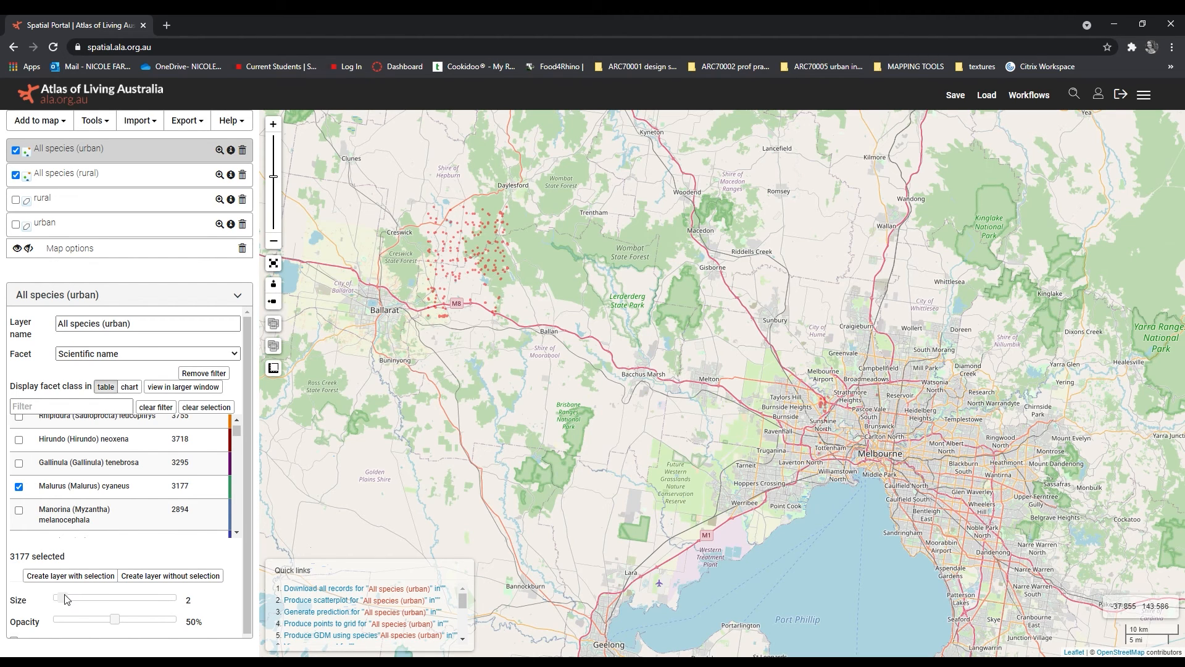
# Step: Set the point size to 4 for both the All species (urban) and All species (rural) layers
pyautogui.moveTo(69, 603); pyautogui.dragTo(85, 606)
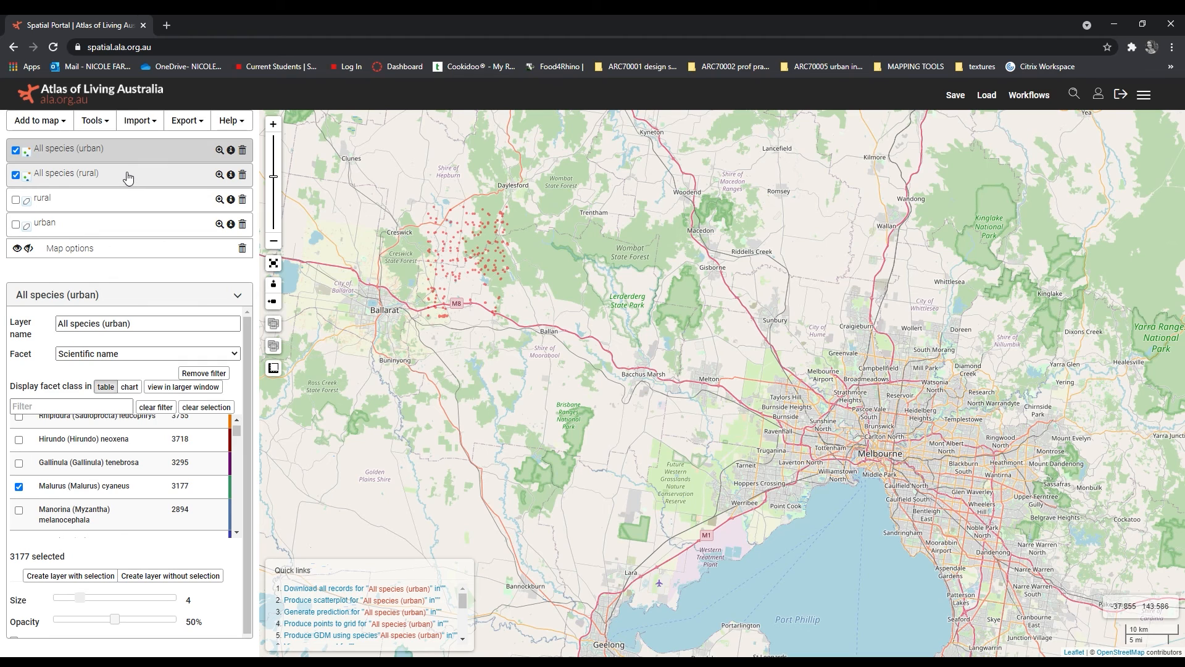
pyautogui.click(242, 178)
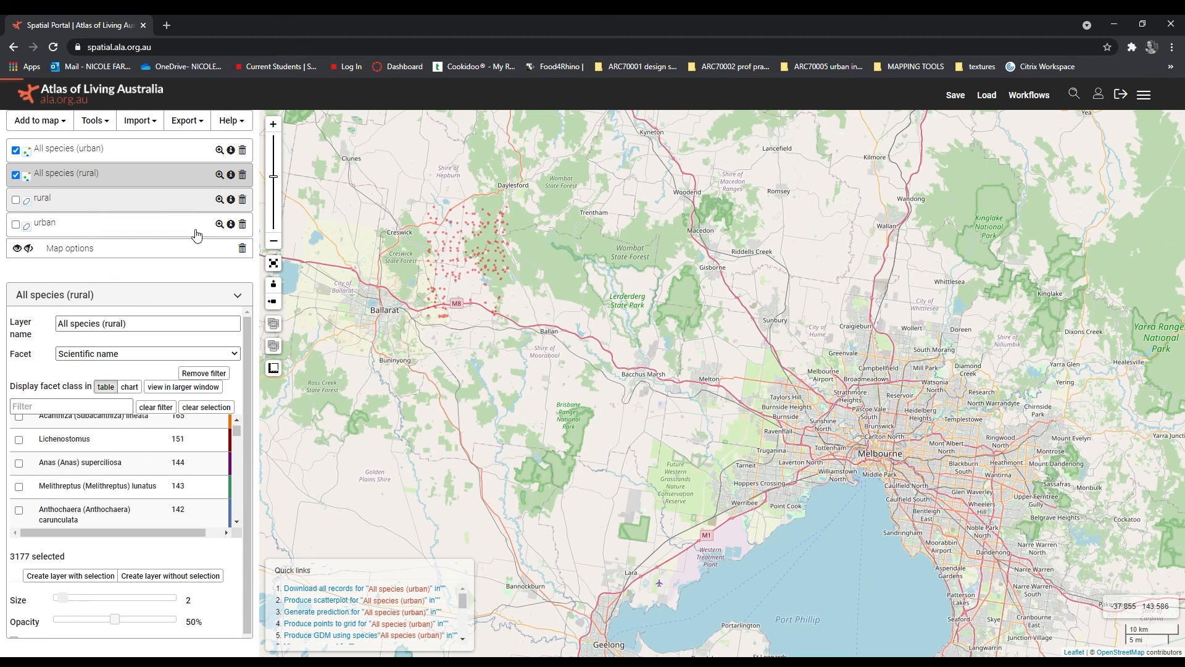
pyautogui.moveTo(62, 602); pyautogui.dragTo(79, 600)
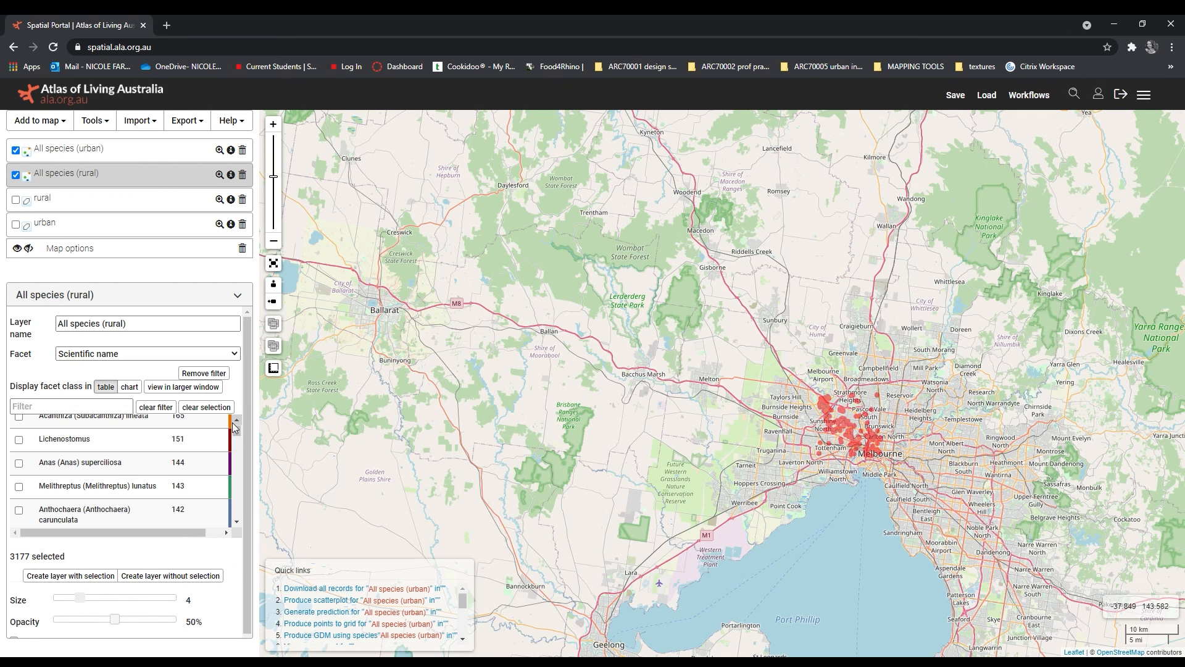
pyautogui.moveTo(236, 429); pyautogui.dragTo(236, 423)
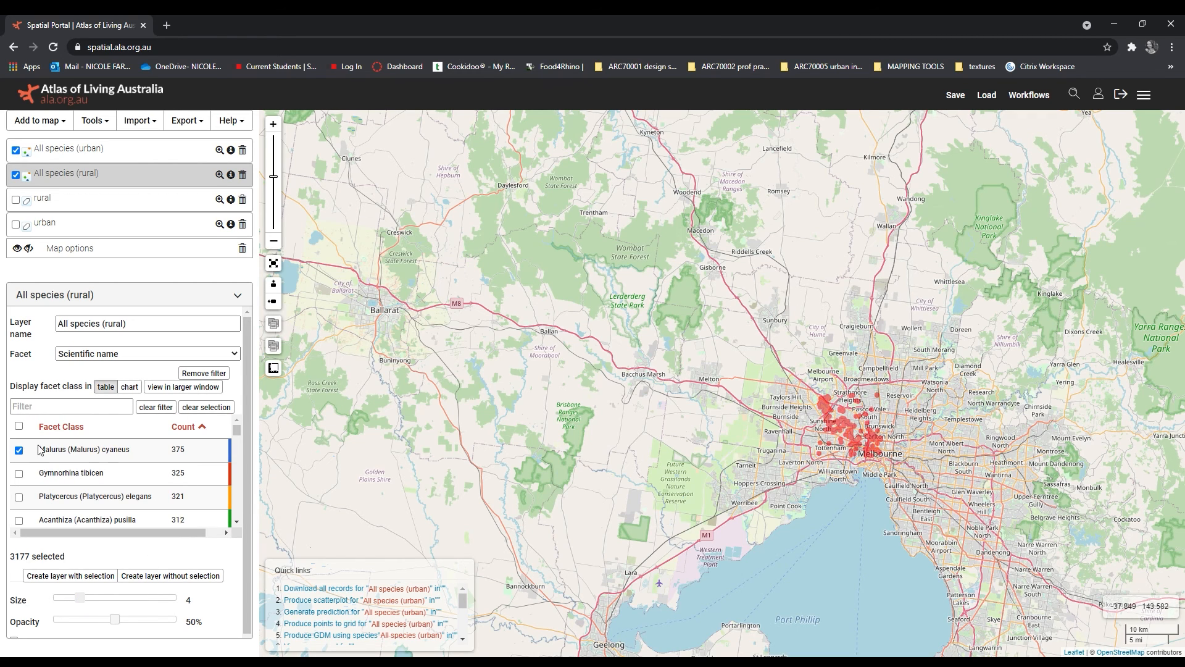
# Step: Examine and compare the distribution of Malurus cyaneus points in the Melbourne urban area and the rural area near Ballarat
pyautogui.moveTo(273, 368)
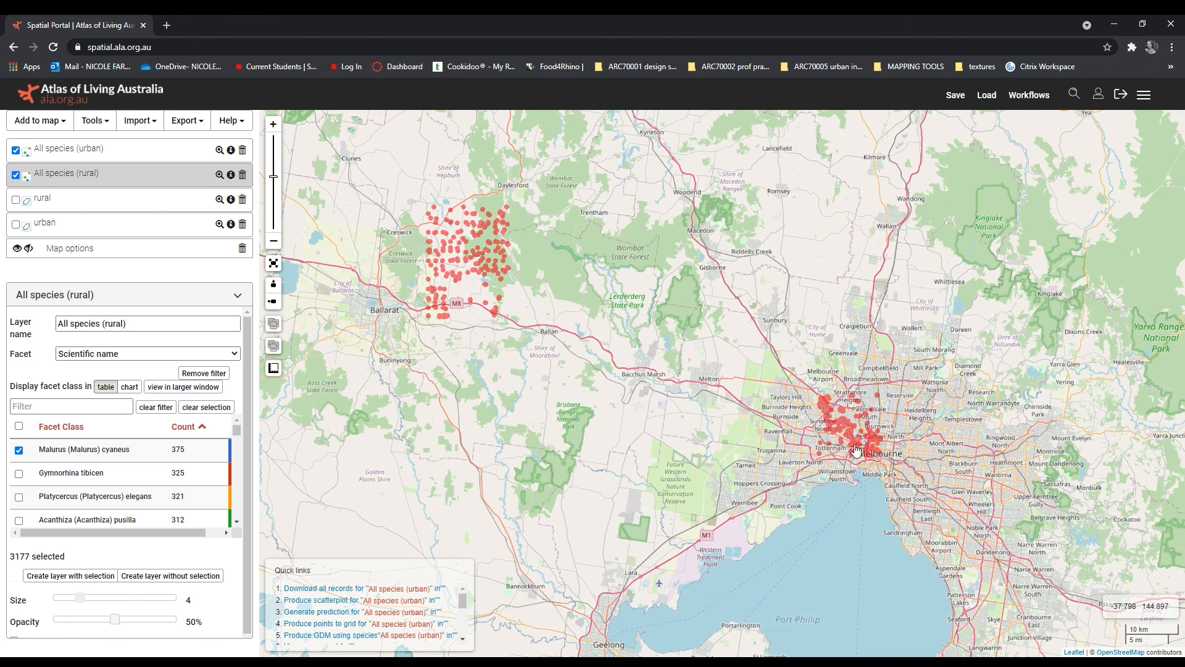
pyautogui.scroll(4, 859, 448)
pyautogui.scroll(-3, 858, 373)
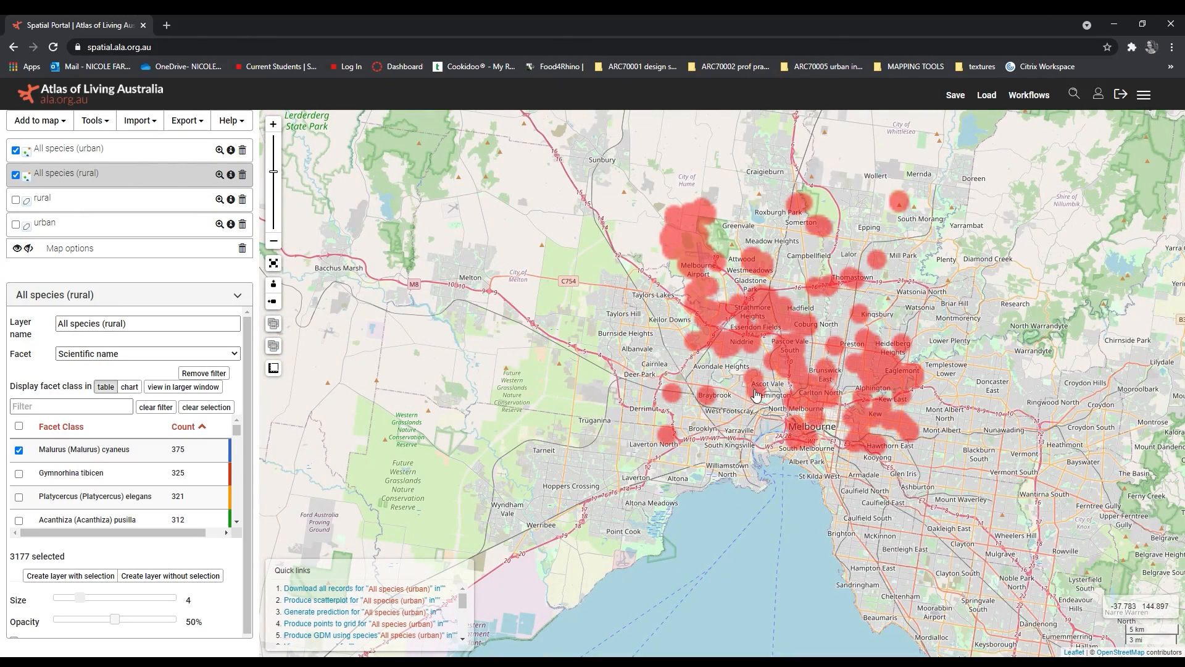
pyautogui.scroll(-2, 803, 406)
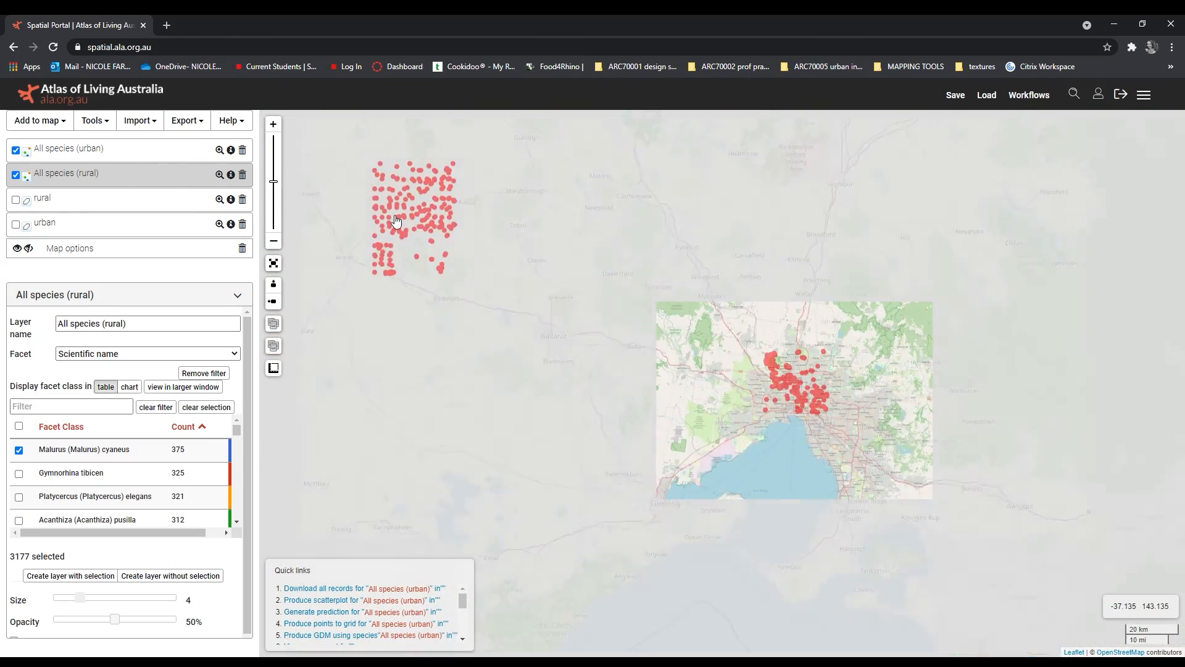
pyautogui.scroll(1, 396, 221)
pyautogui.moveTo(473, 271); pyautogui.dragTo(531, 350)
pyautogui.scroll(1, 508, 422)
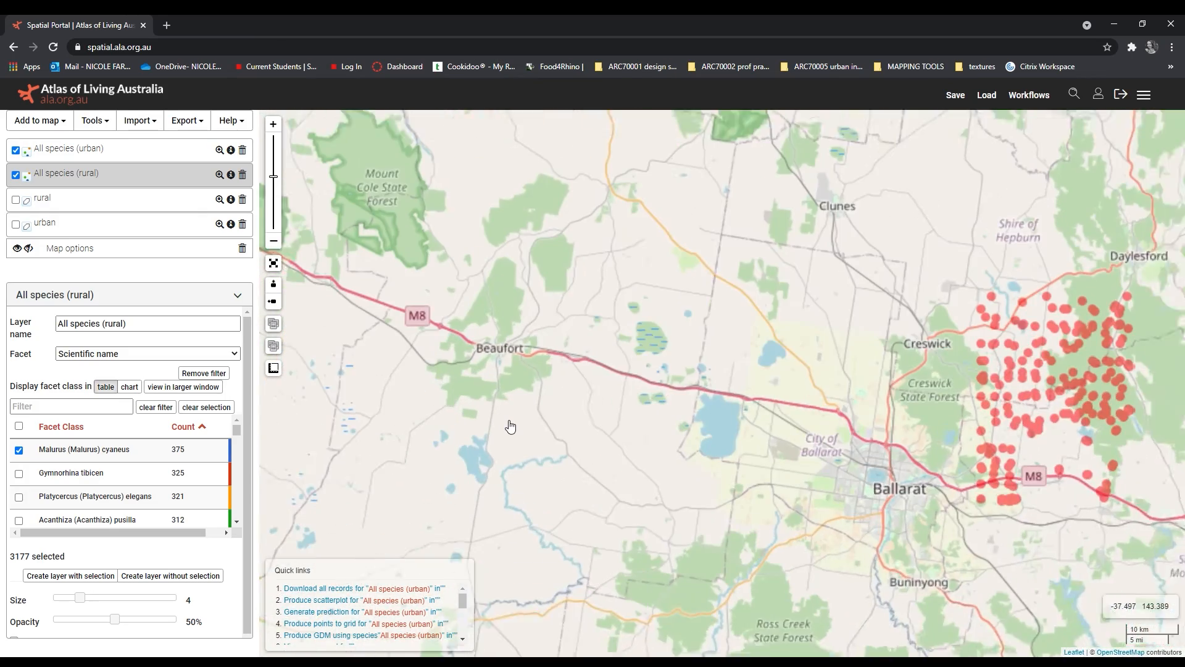
pyautogui.scroll(-1, 724, 391)
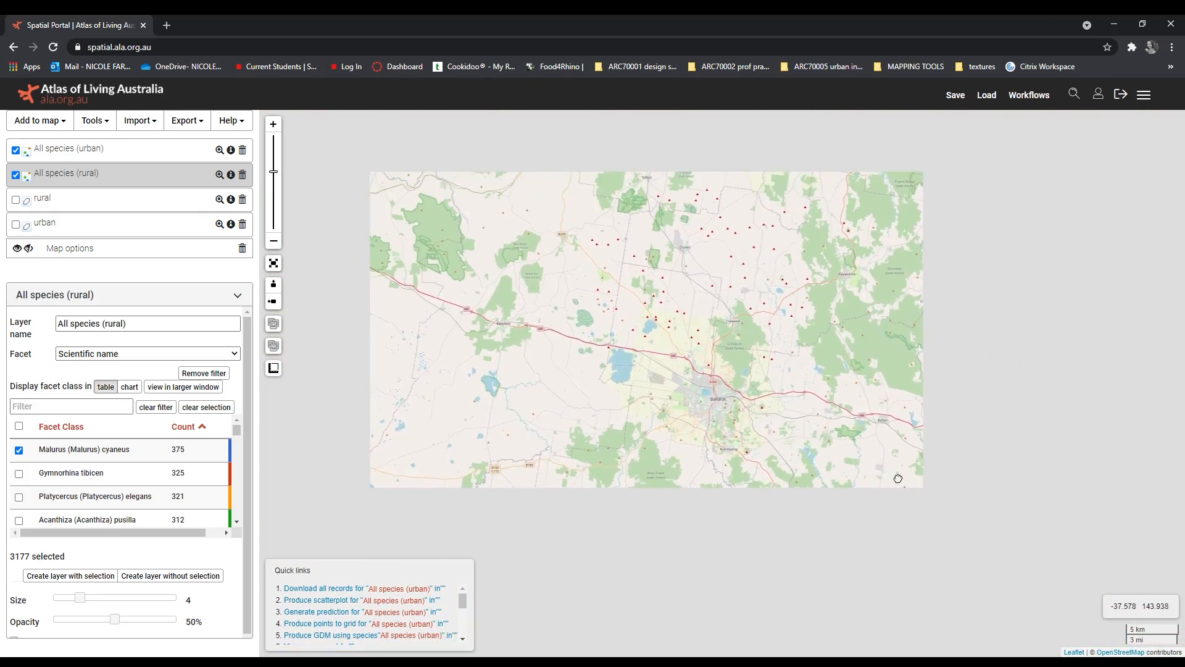
pyautogui.moveTo(882, 476); pyautogui.dragTo(501, 336)
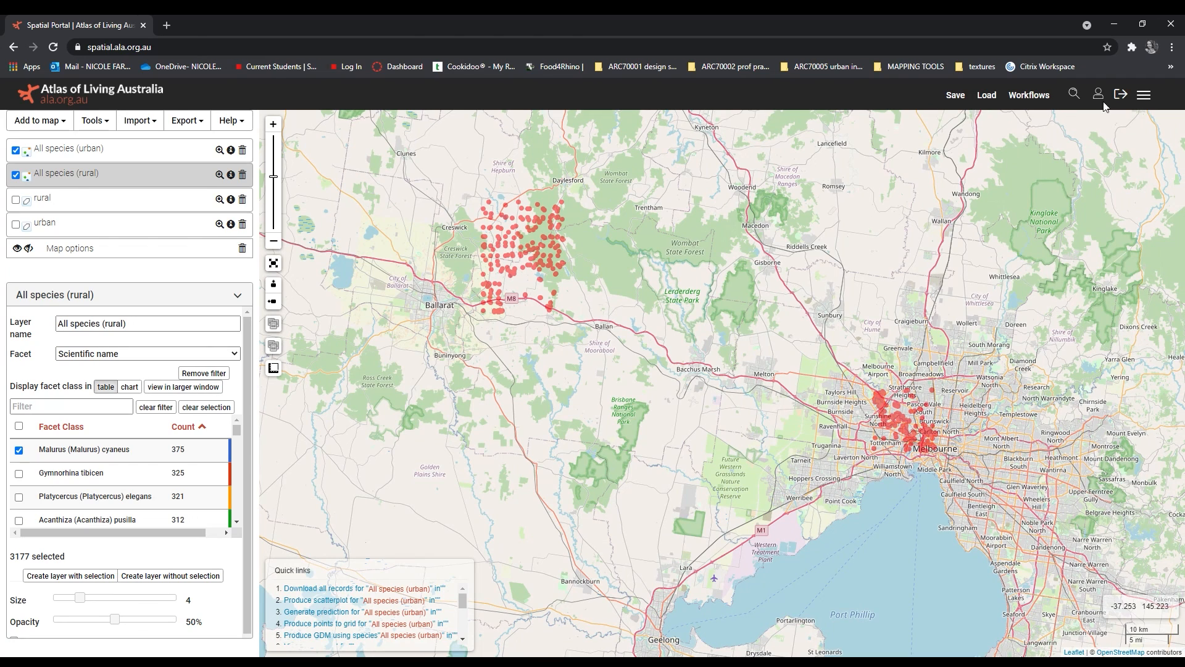